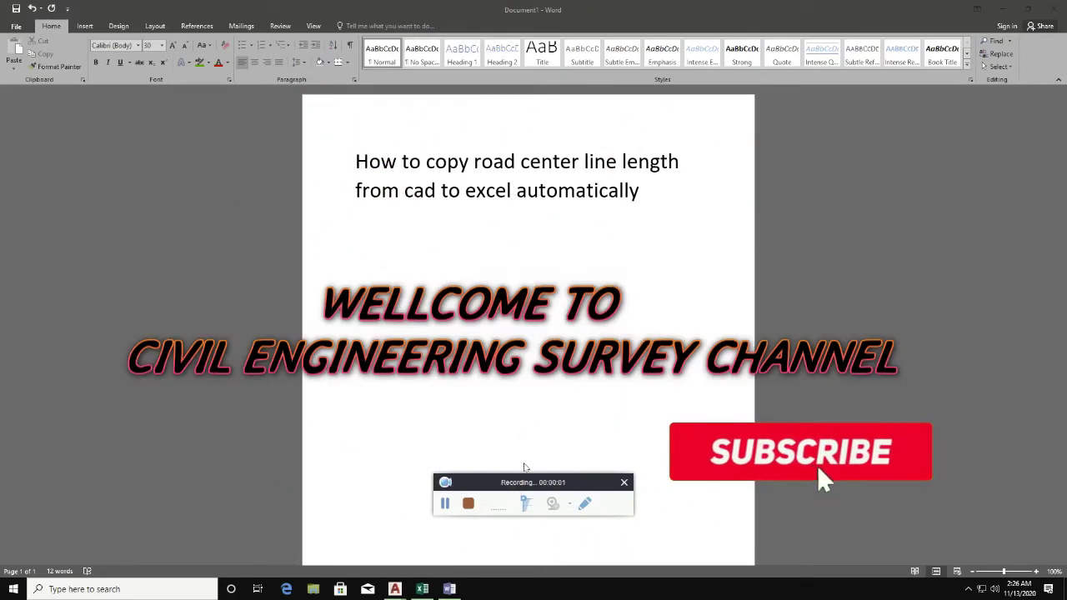
- Append ' with road name' after 'automatically' in the Word title, removing the stray letter
left_click_drag(530, 482, 948, 511)
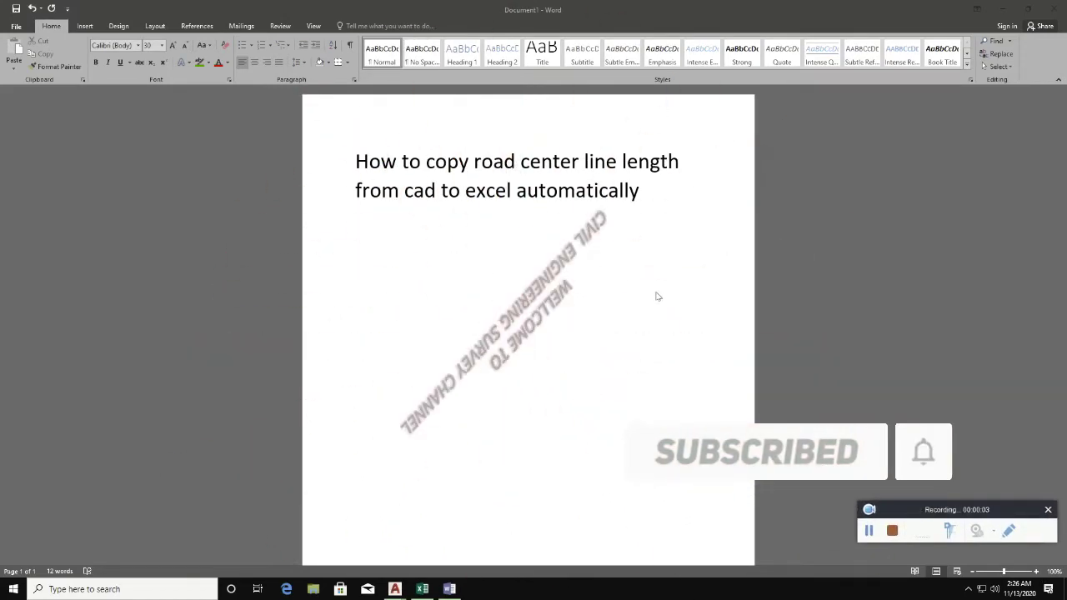
left_click_drag(645, 190, 316, 156)
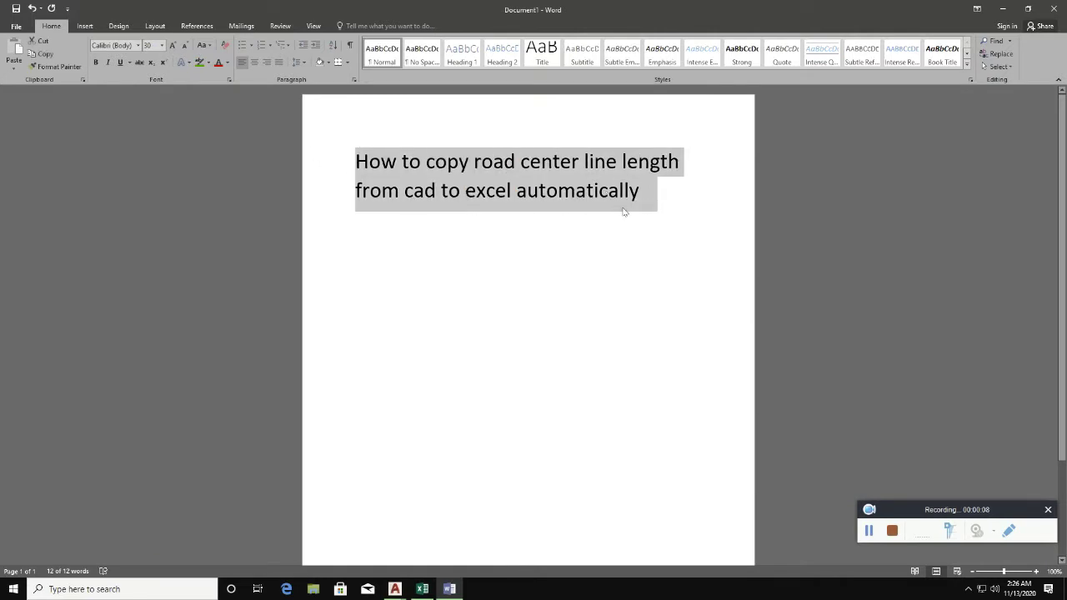
left_click(655, 200)
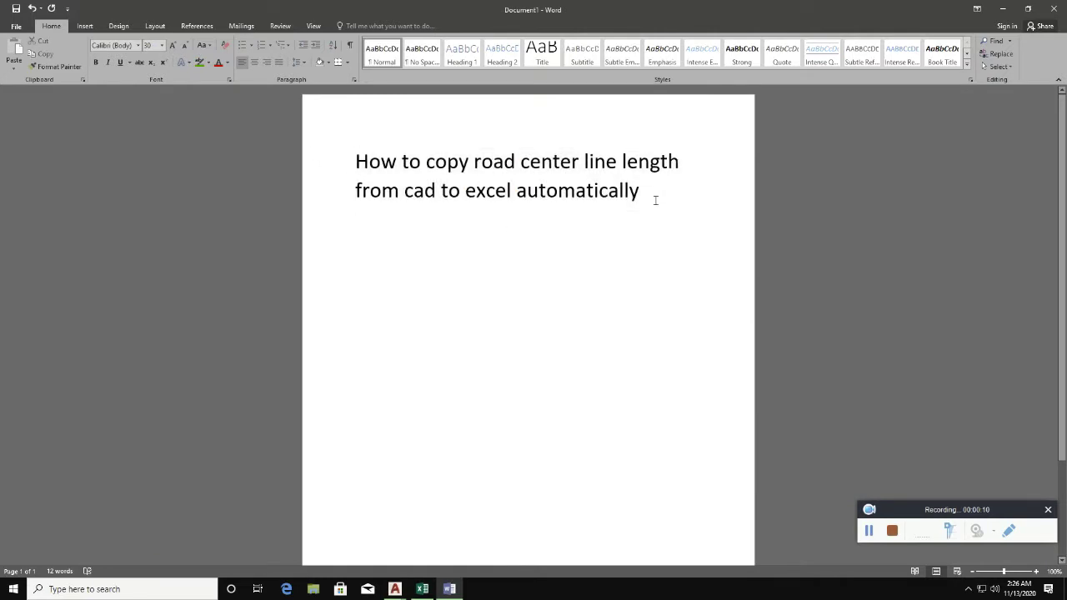
type("with road name ")
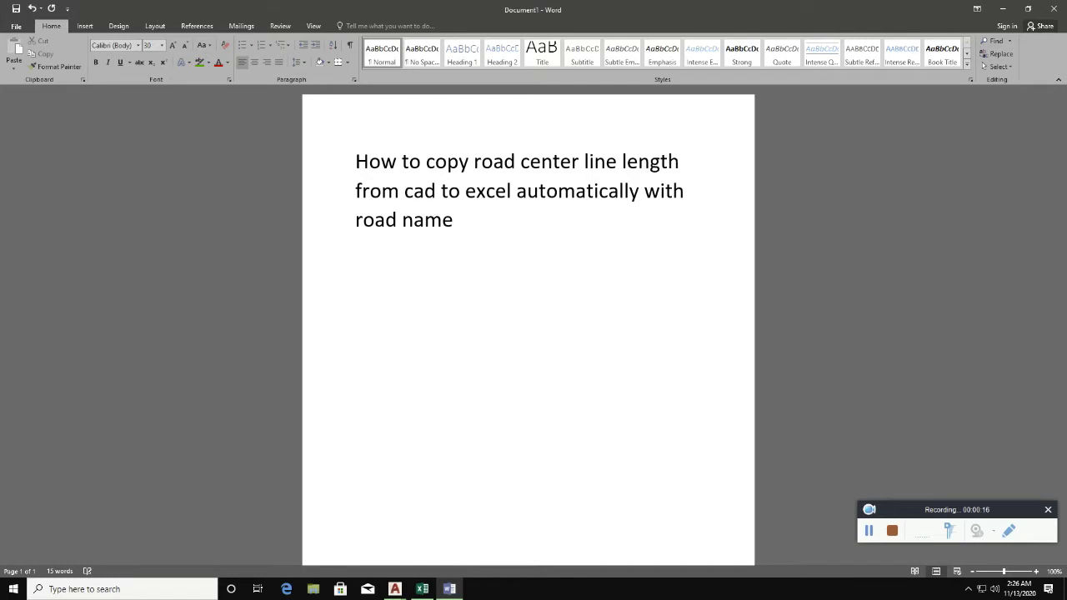
type("d")
key("BackSpace")
- Put Word away and show the empty Book1 workbook beside Drawing1's test lines
left_click(1002, 8)
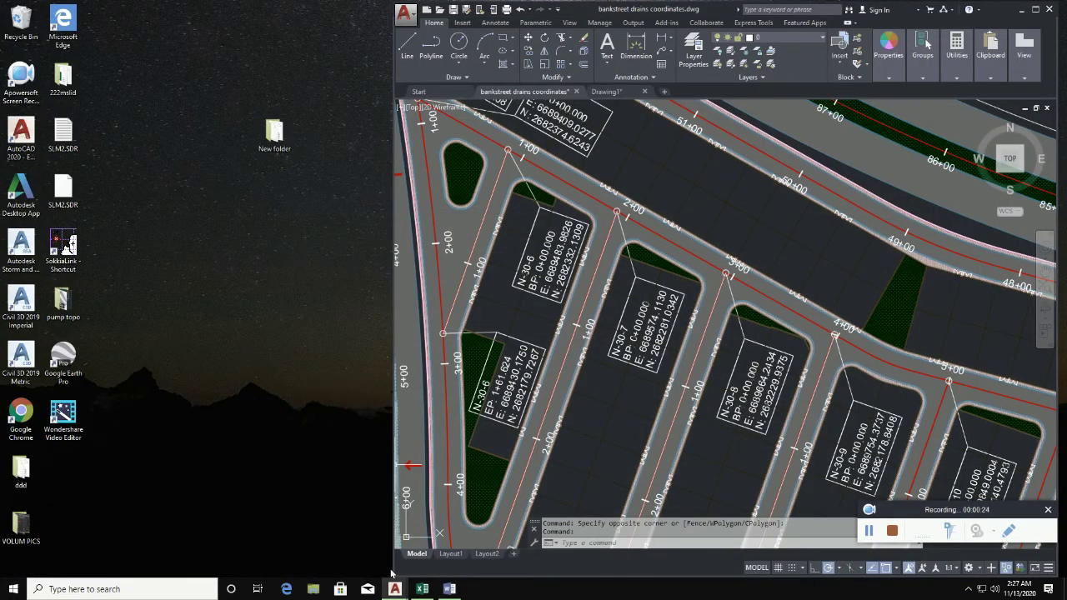
left_click(423, 589)
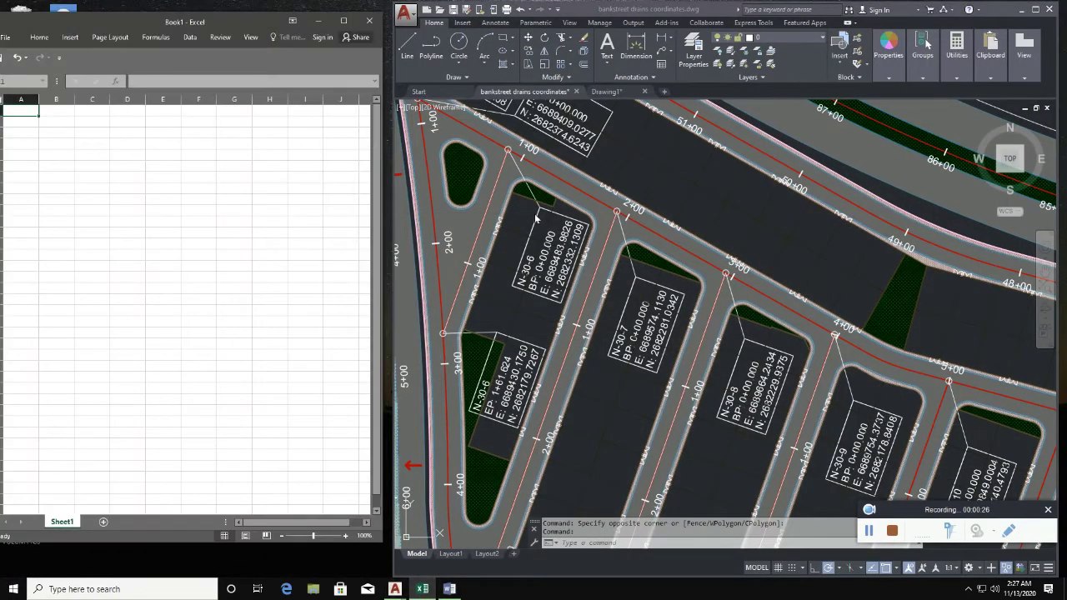
left_click(612, 91)
scroll(647, 267, "down", 2)
scroll(656, 221, "up", 2)
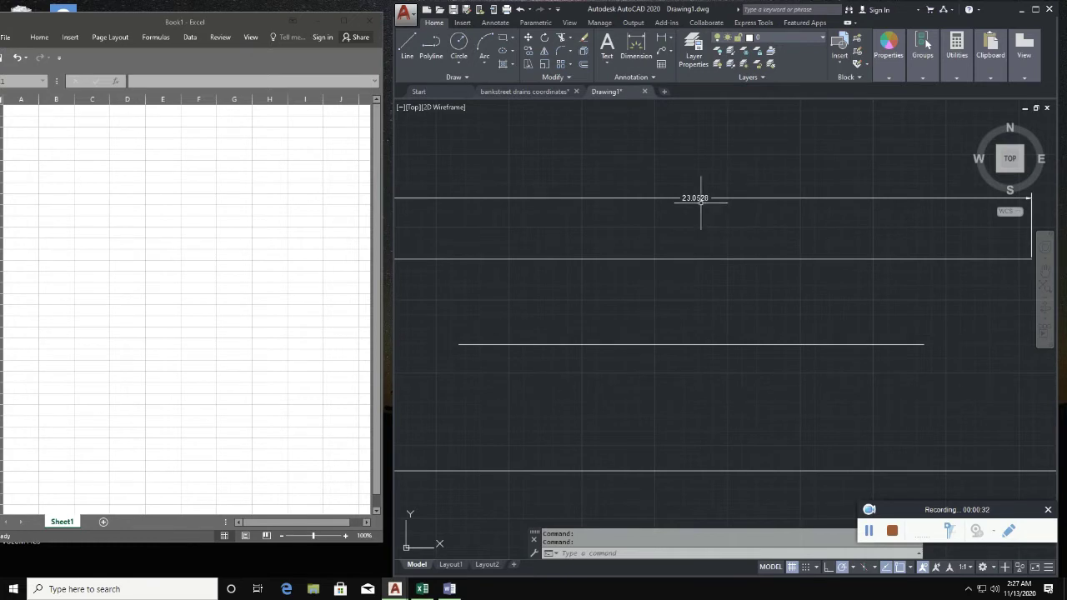
scroll(692, 217, "down", 2)
scroll(676, 222, "up", 2)
middle_click_drag(683, 226, 727, 231)
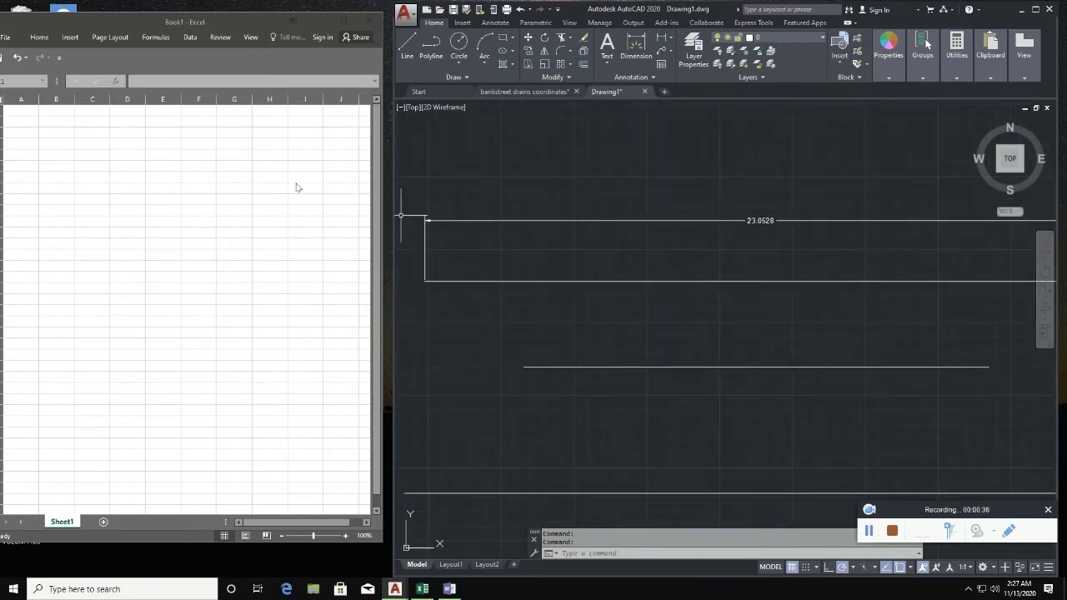
- Type 'pk' into cell B1 of Book1 and return focus to the AutoCAD canvas
left_click(65, 112)
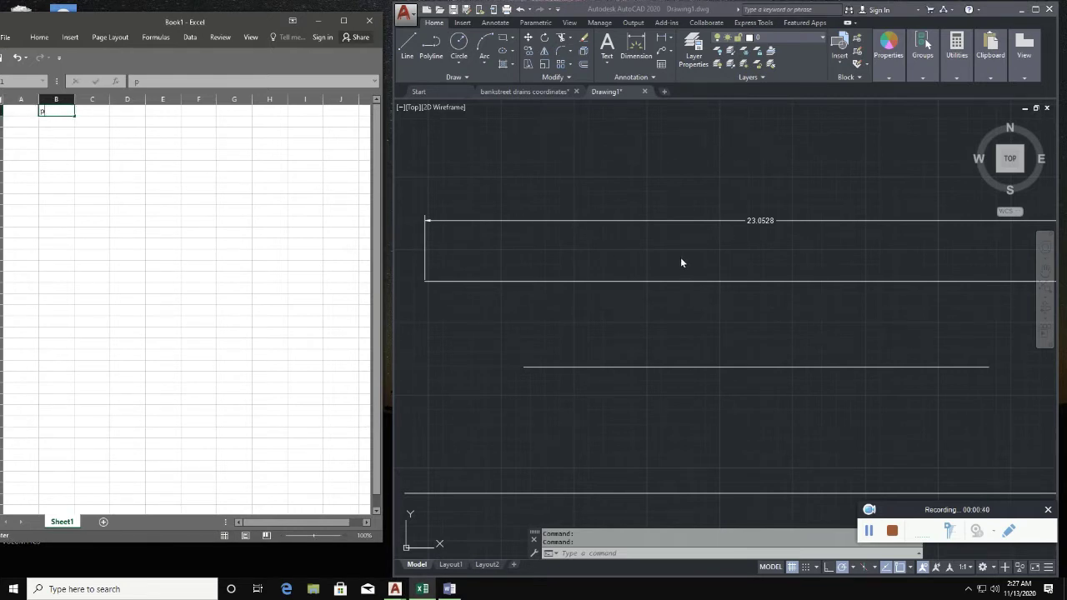
type("pk")
left_click(675, 400)
left_click(606, 408)
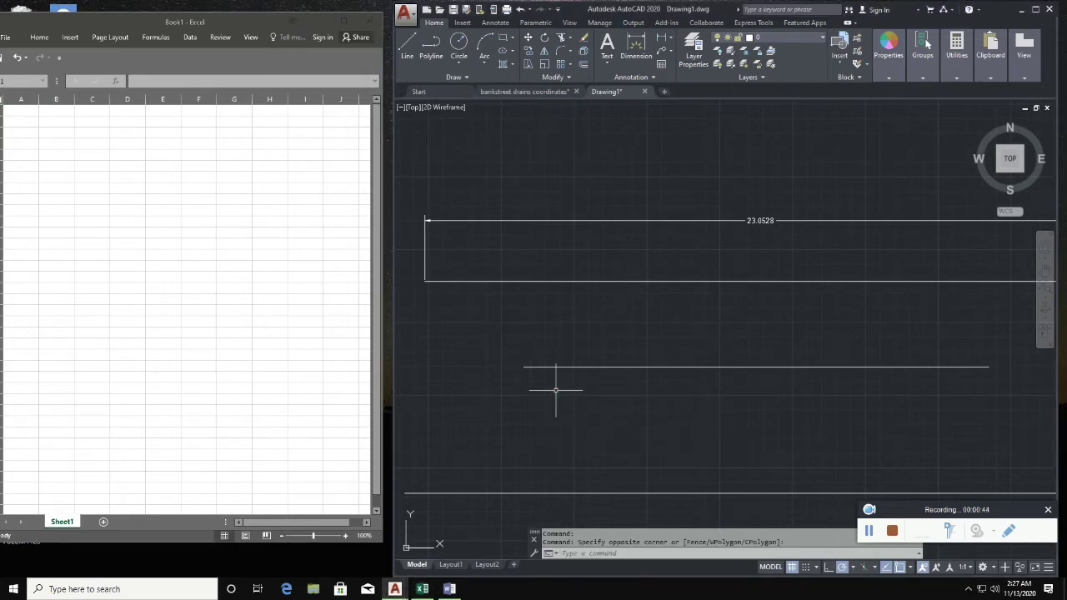
- Run PKLENGTH and export the top two line lengths, 23.05275 and 15.9549, to Excel
type("pk")
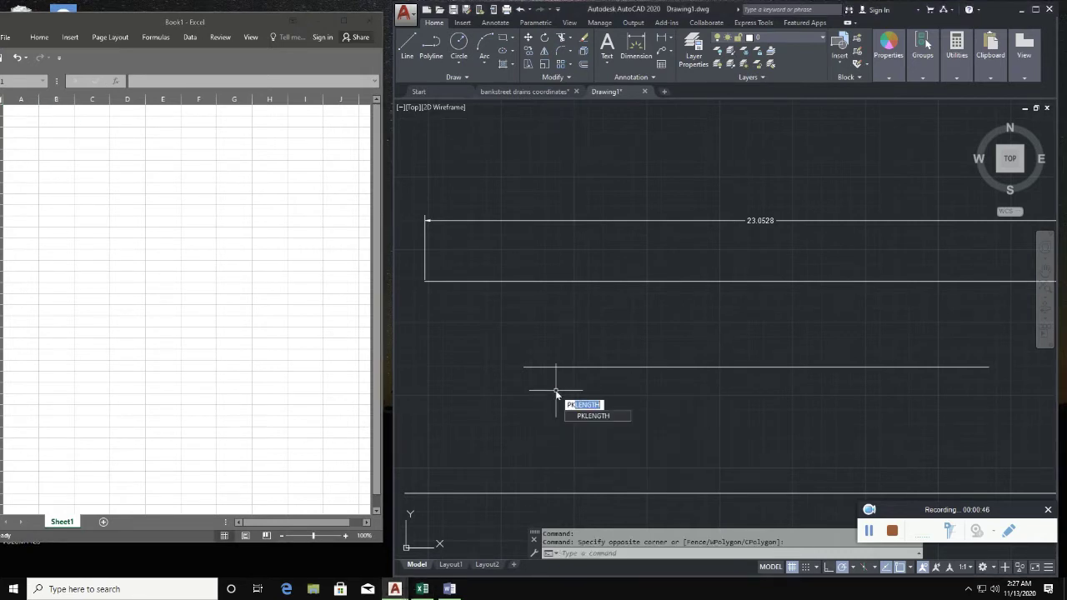
key("Return")
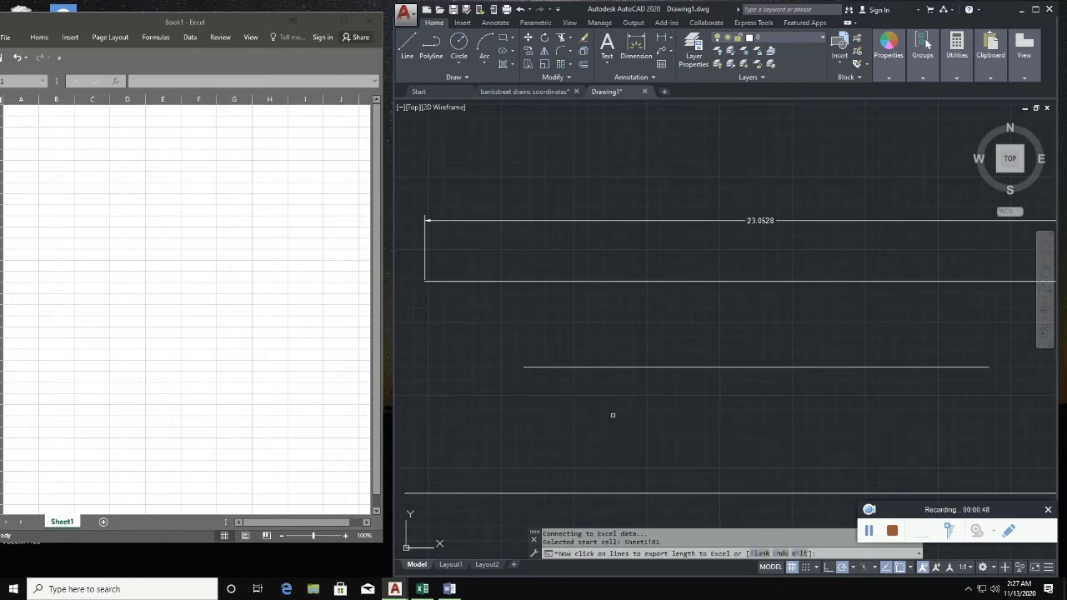
left_click(690, 281)
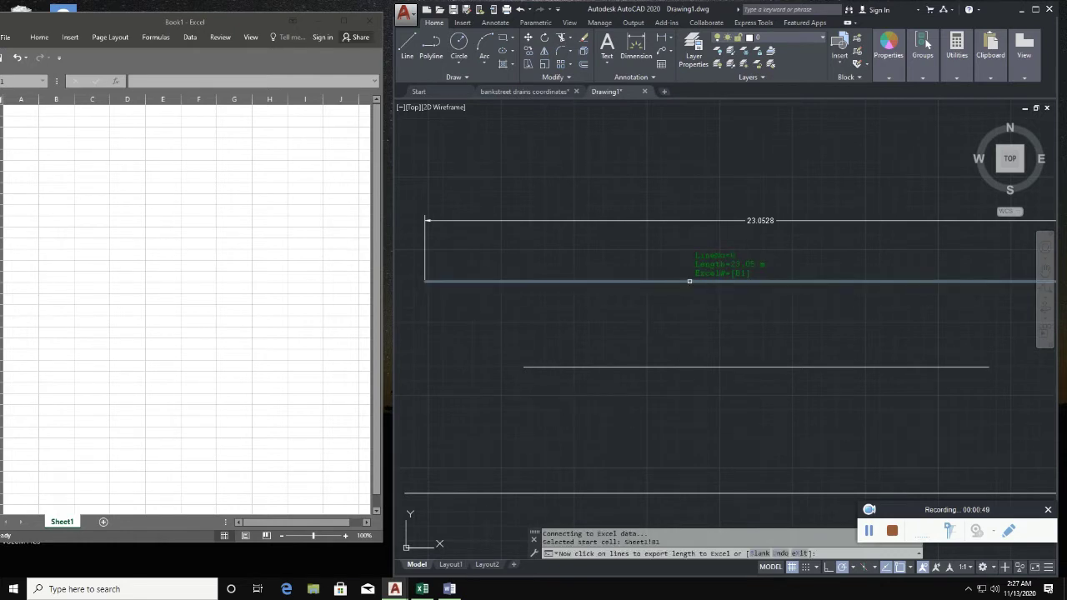
left_click(674, 367)
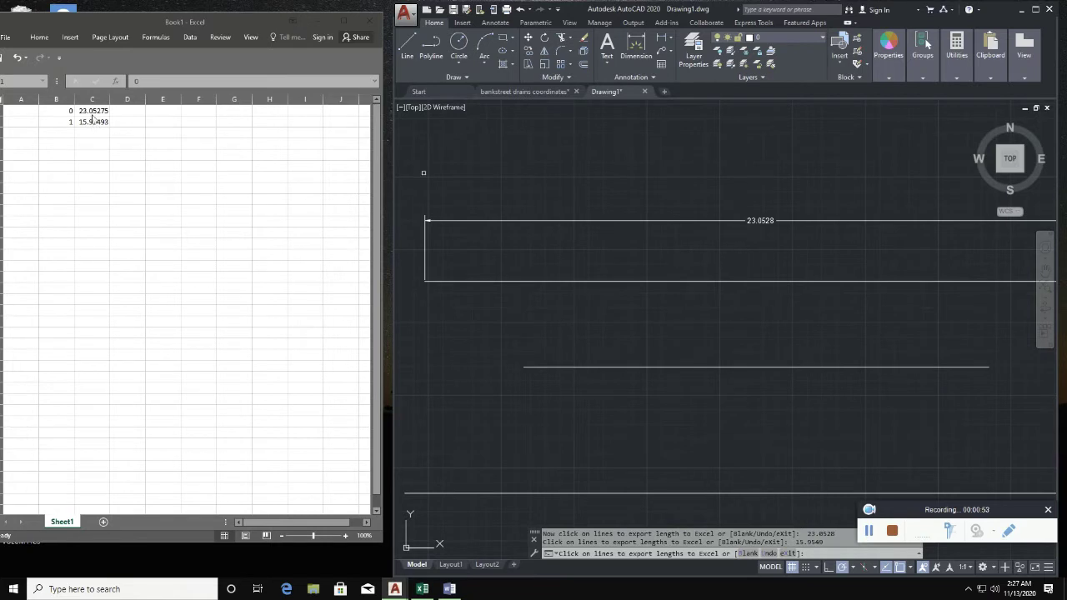
left_click(1009, 531)
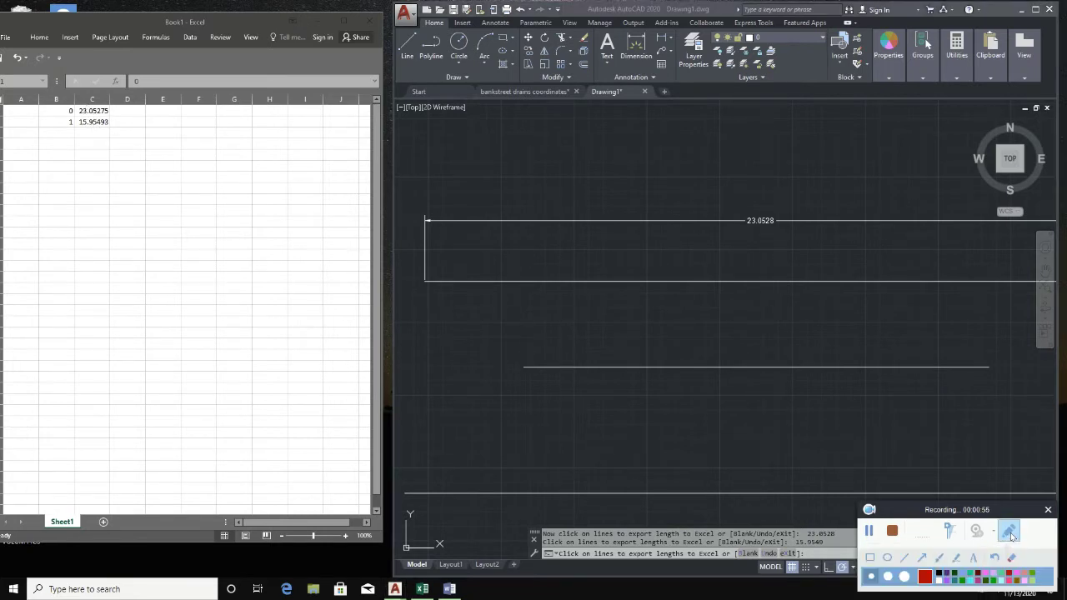
left_click(868, 558)
left_click_drag(48, 100, 131, 121)
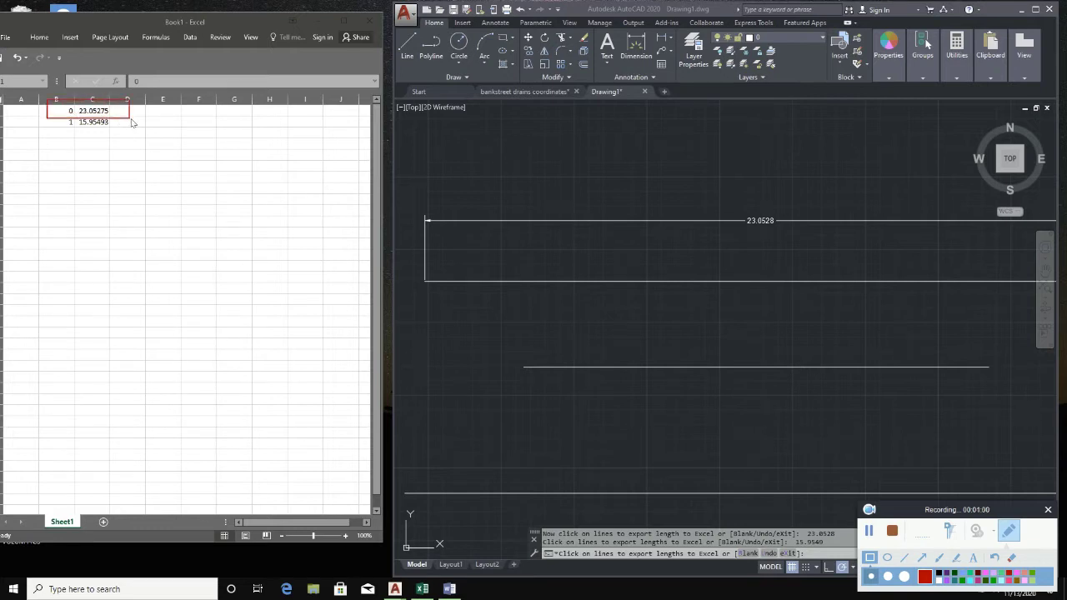
left_click_drag(723, 206, 811, 238)
left_click(1009, 531)
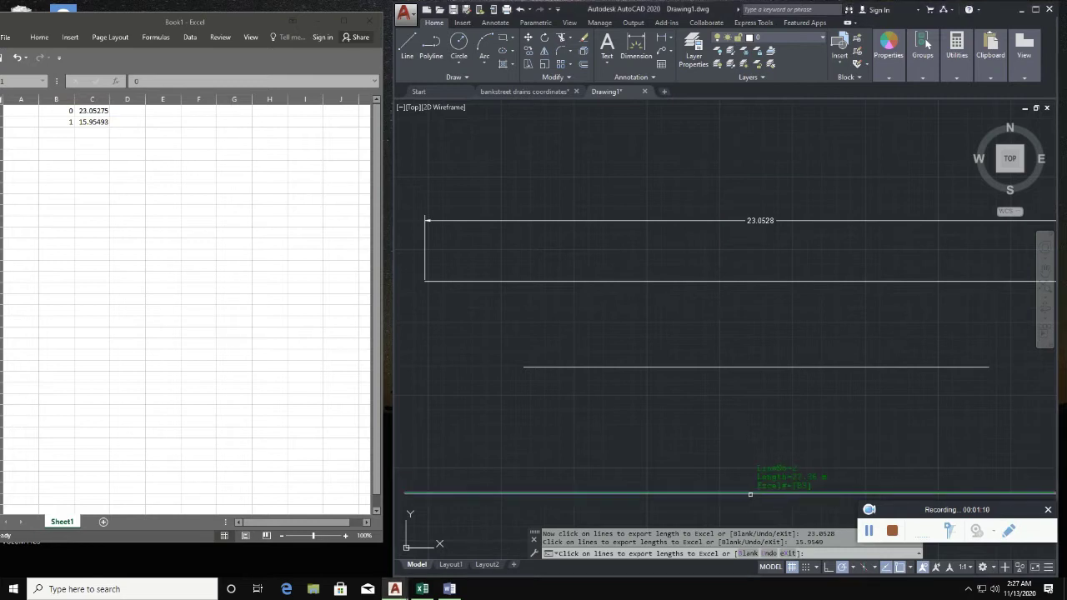
- Export the remaining three line lengths, including 30.72689 and 35.7621, and end the command
left_click(749, 495)
scroll(700, 434, "down", 2)
scroll(679, 434, "down", 1)
middle_click_drag(681, 443, 662, 303)
left_click(677, 350)
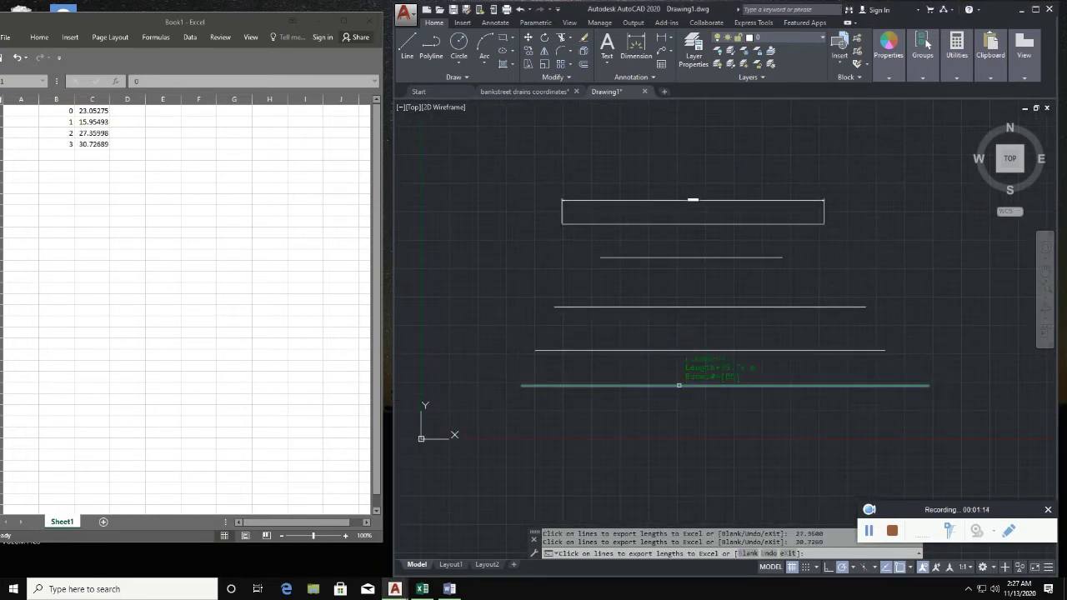
left_click(685, 386)
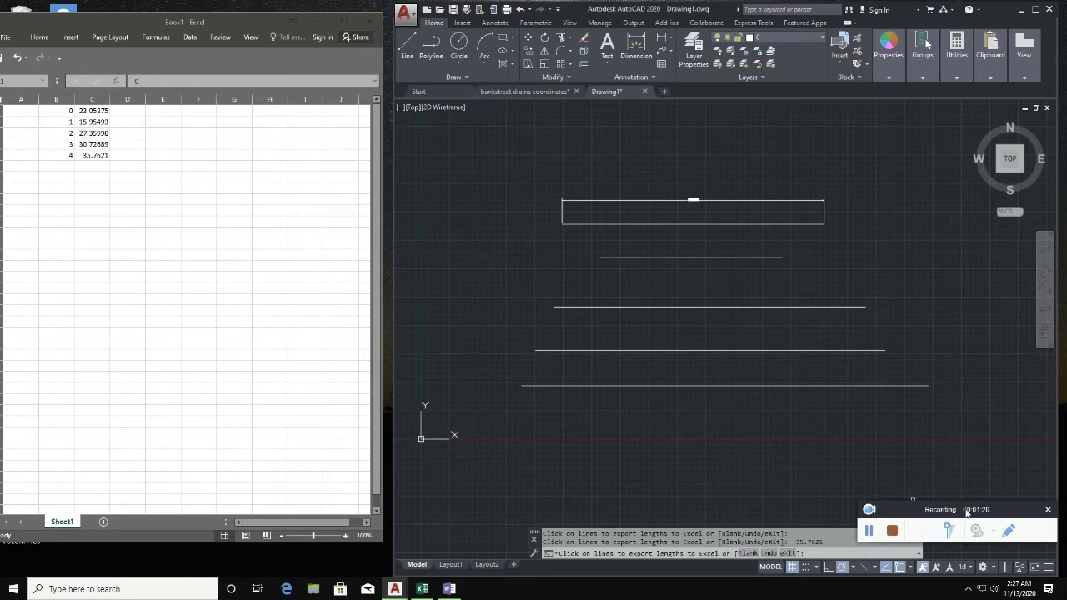
key("Return")
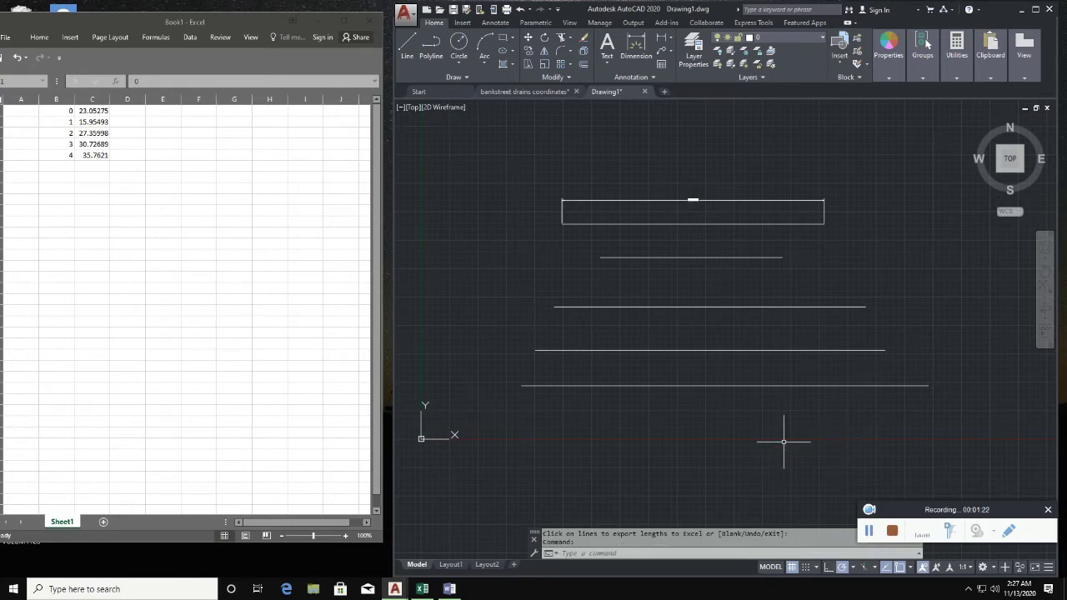
- Clear the exported test values from the Excel sheet and return to cell A1
left_click(511, 98)
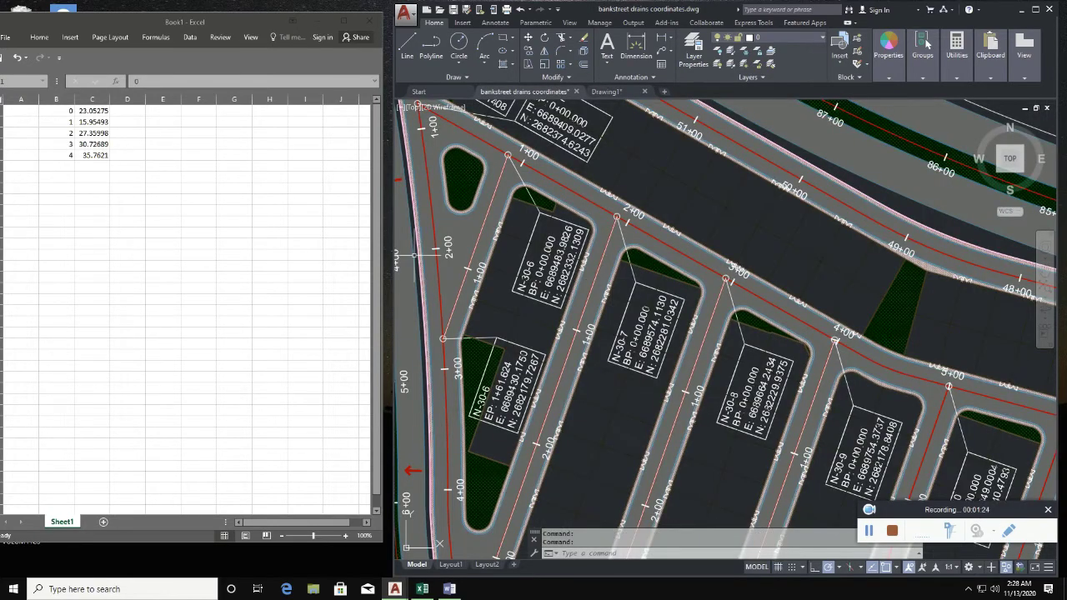
mouse_move(563, 326)
middle_mouse_down()
mouse_move(635, 320)
mouse_move(641, 357)
middle_mouse_up()
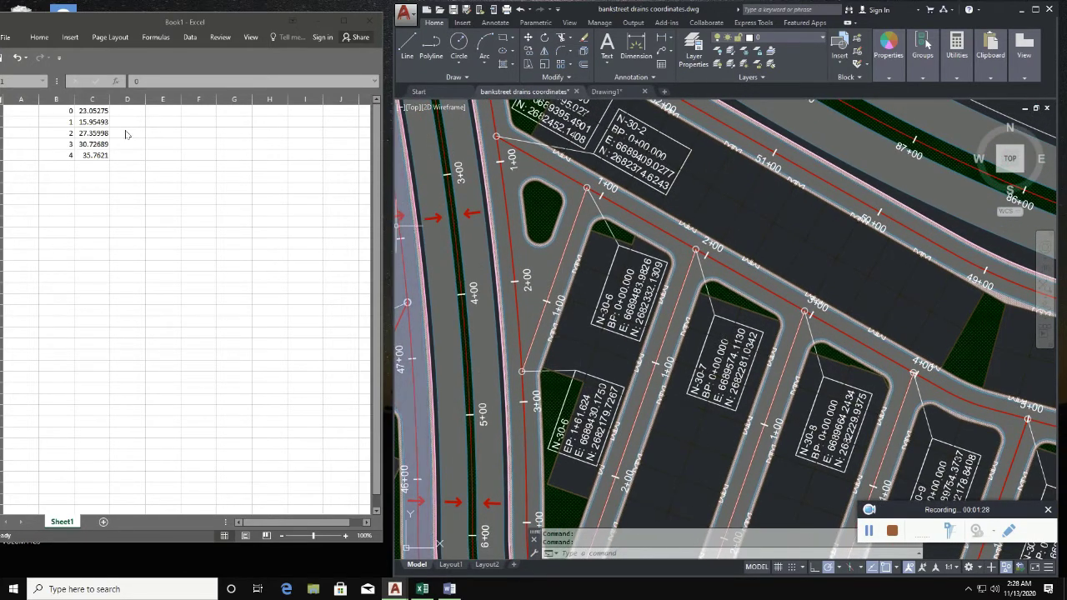
left_click(62, 111)
left_click_drag(25, 112, 105, 155)
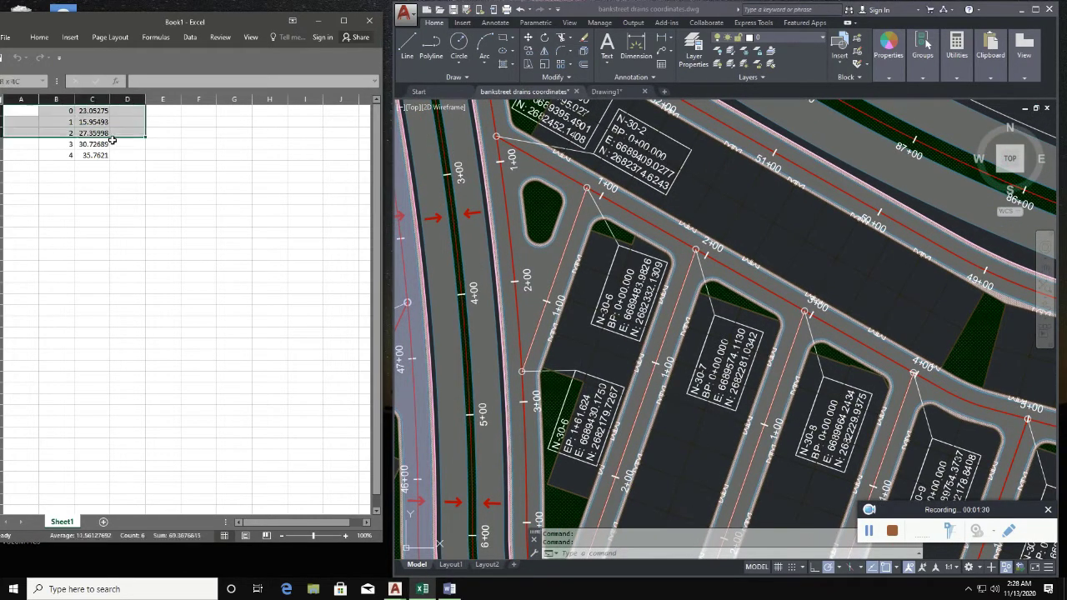
key("Delete")
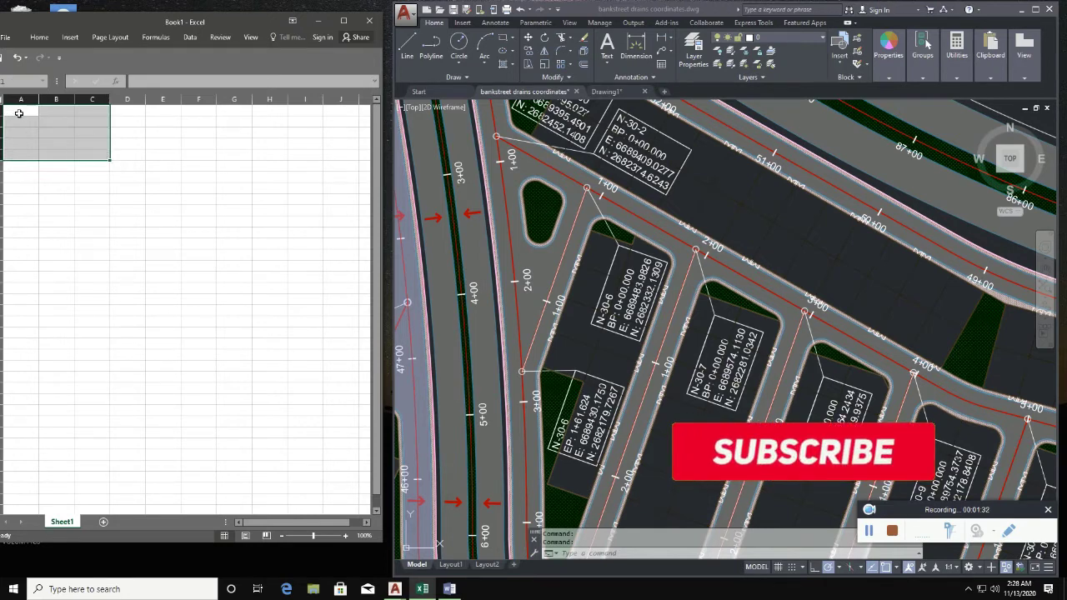
key("ctrl+Home")
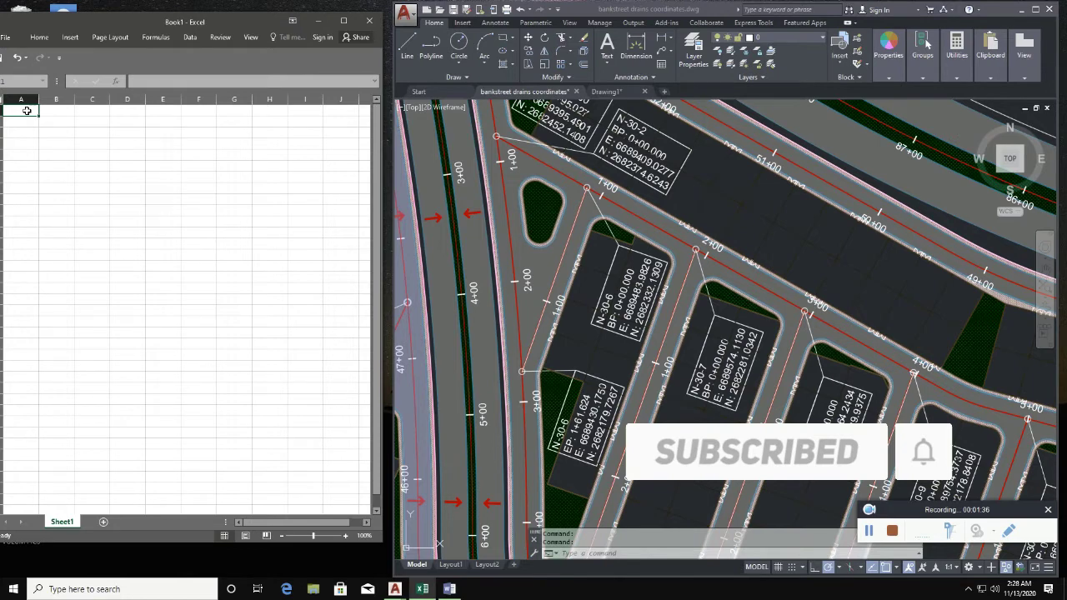
- Enter road names N-30-6 and N-30-7 in A1:A2, clearing a stray 7 from B2
type("n")
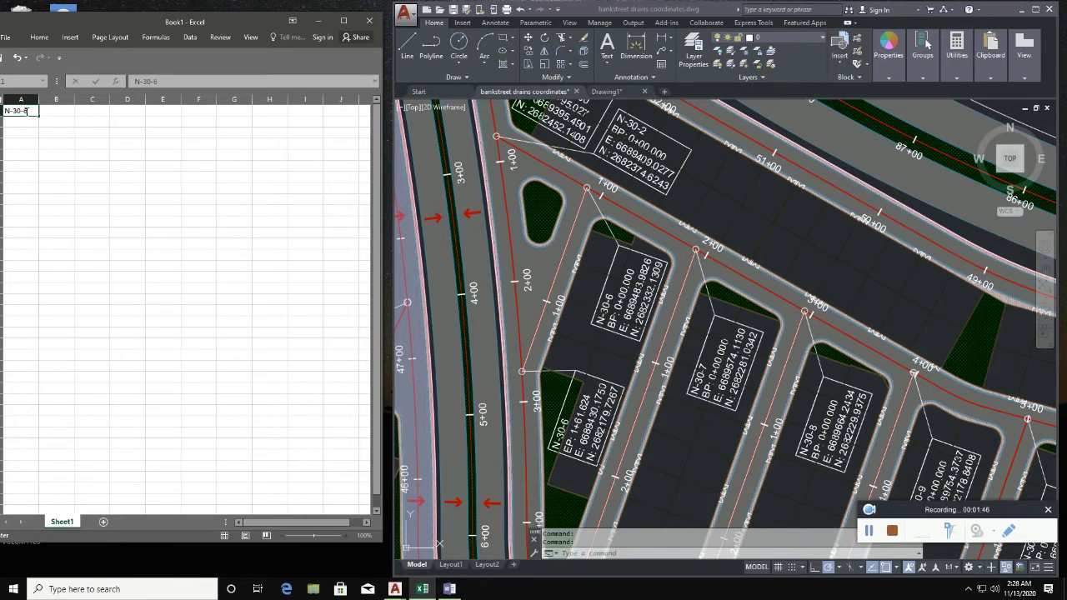
left_click(28, 123)
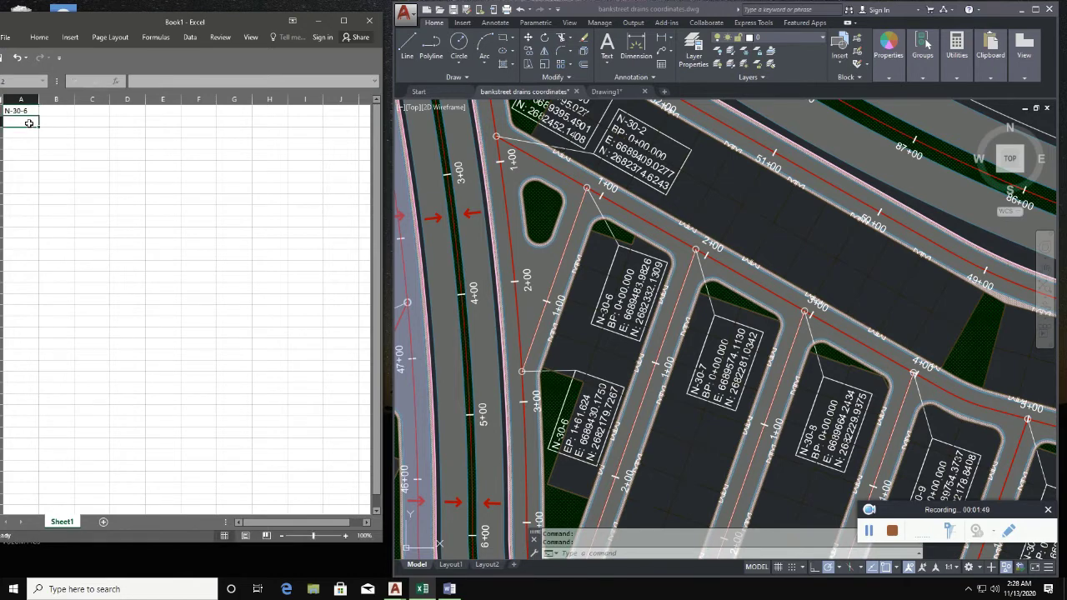
type("N-30-6")
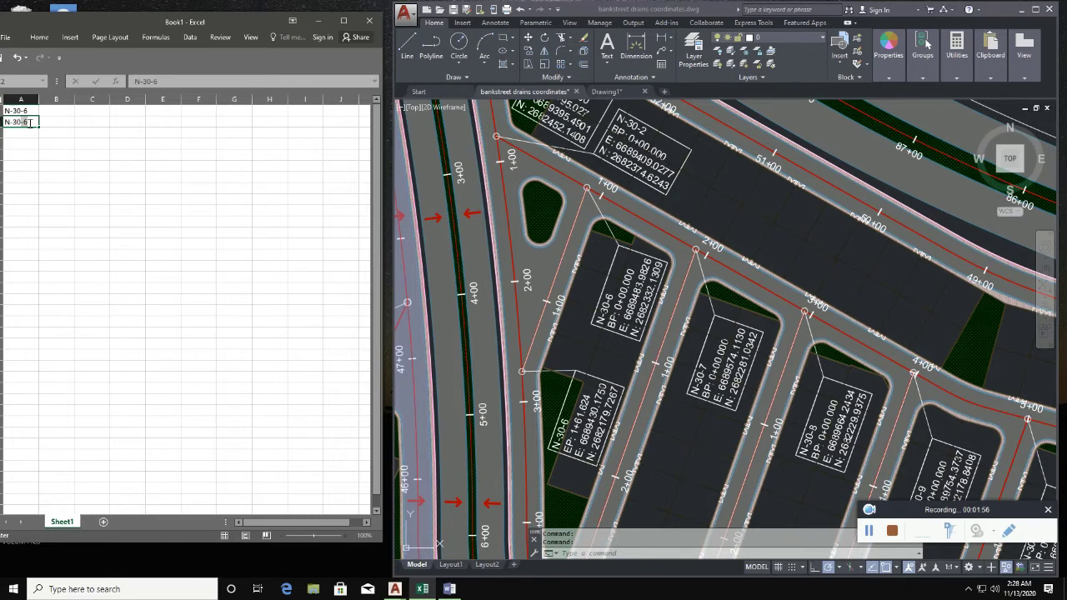
key("Tab")
type("7")
left_click(32, 123)
left_click(59, 121)
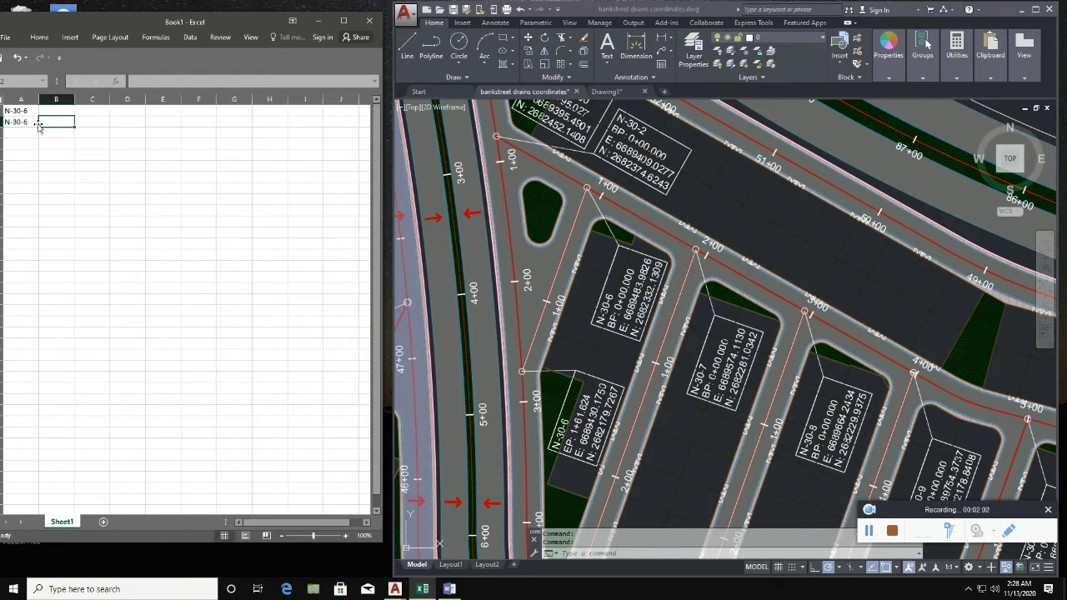
key("Delete")
double_click(34, 122)
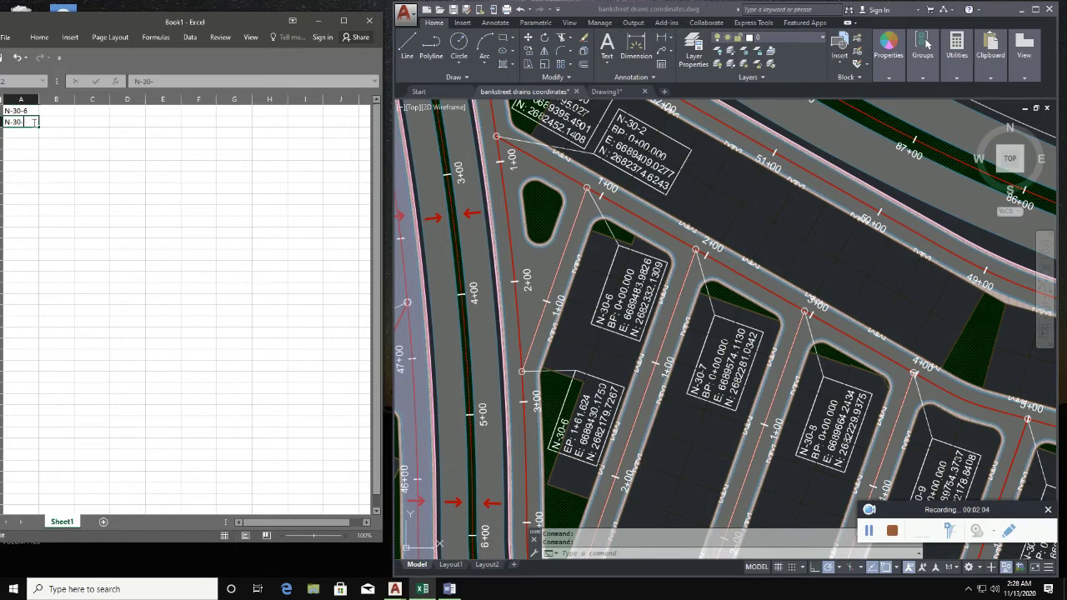
type("7")
left_click(27, 133)
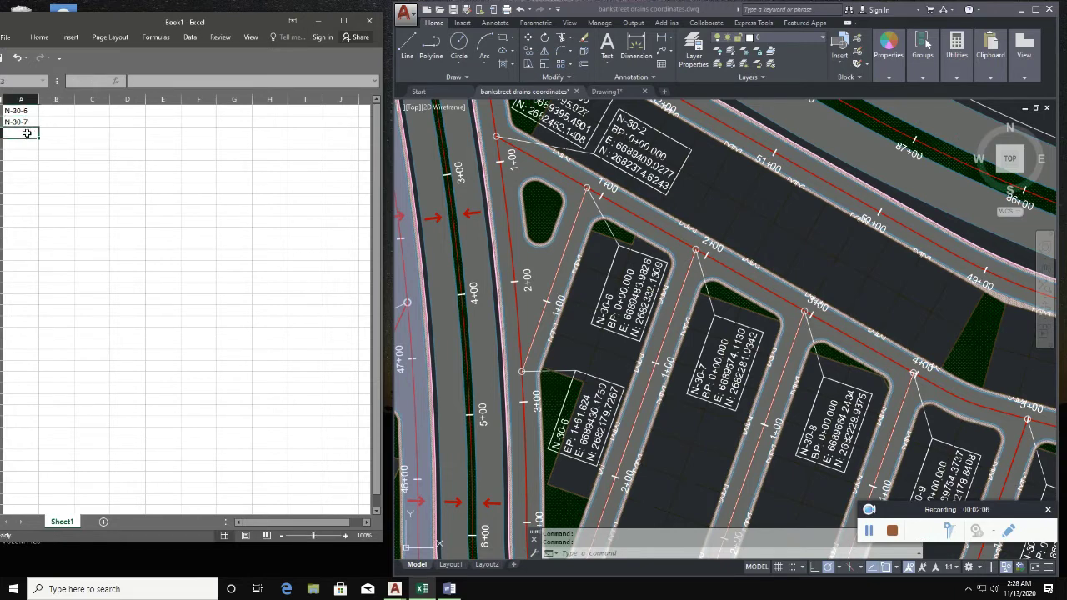
- Enter road names N-30-8 and N-30-9 in cells A3 and A4
type("N-30-8")
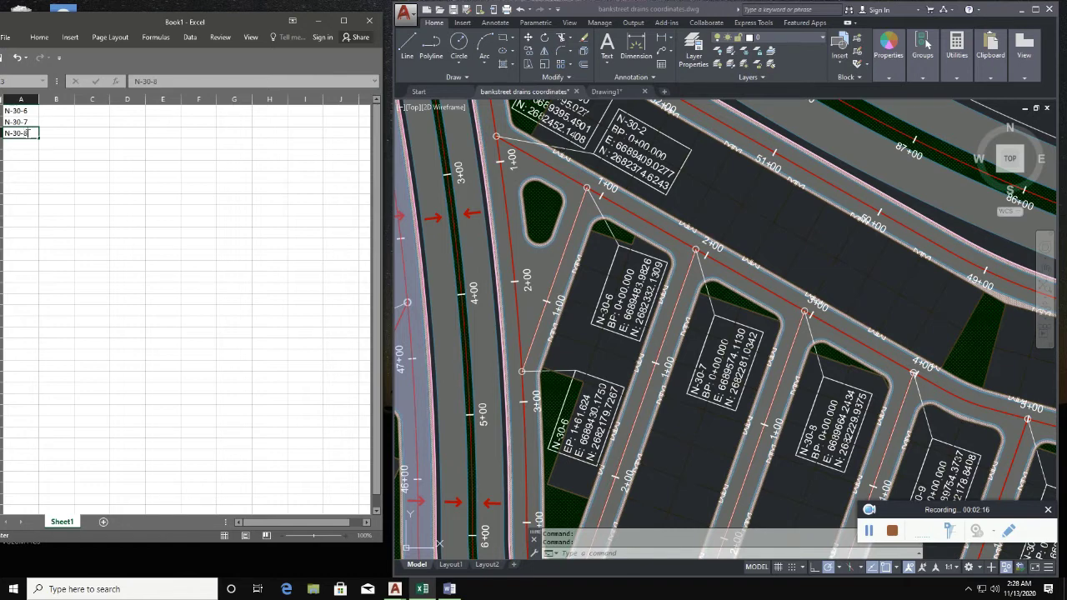
key("Return")
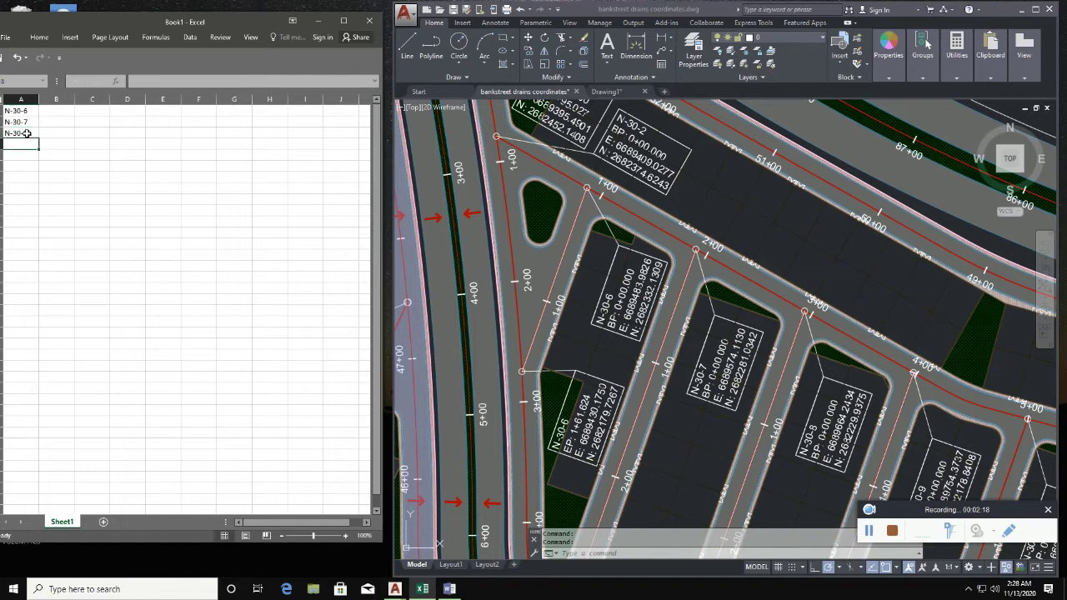
type("N-30-9")
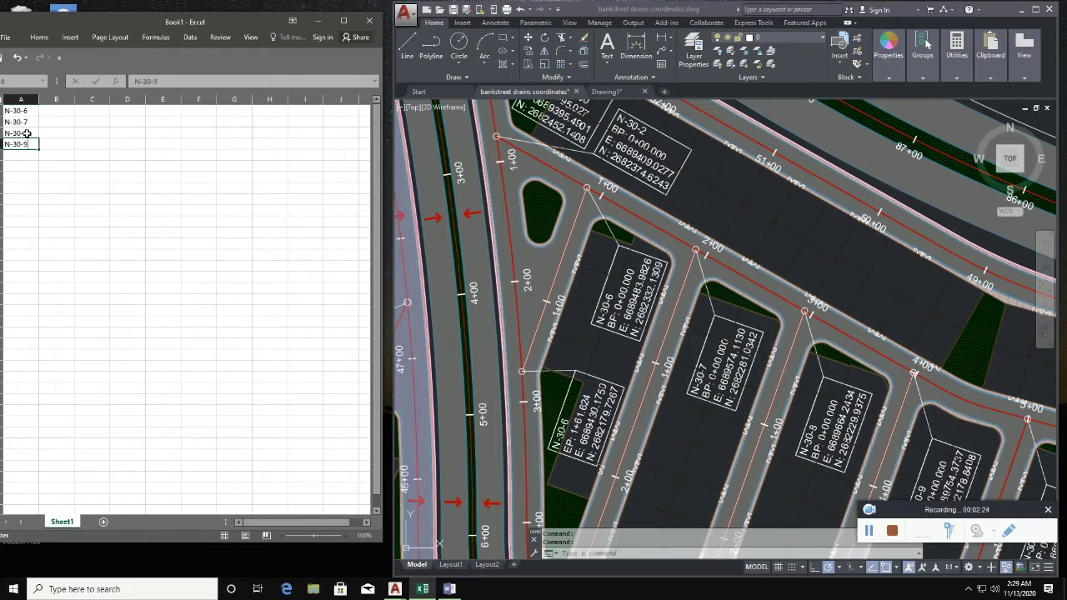
left_click(86, 164)
left_click(621, 225)
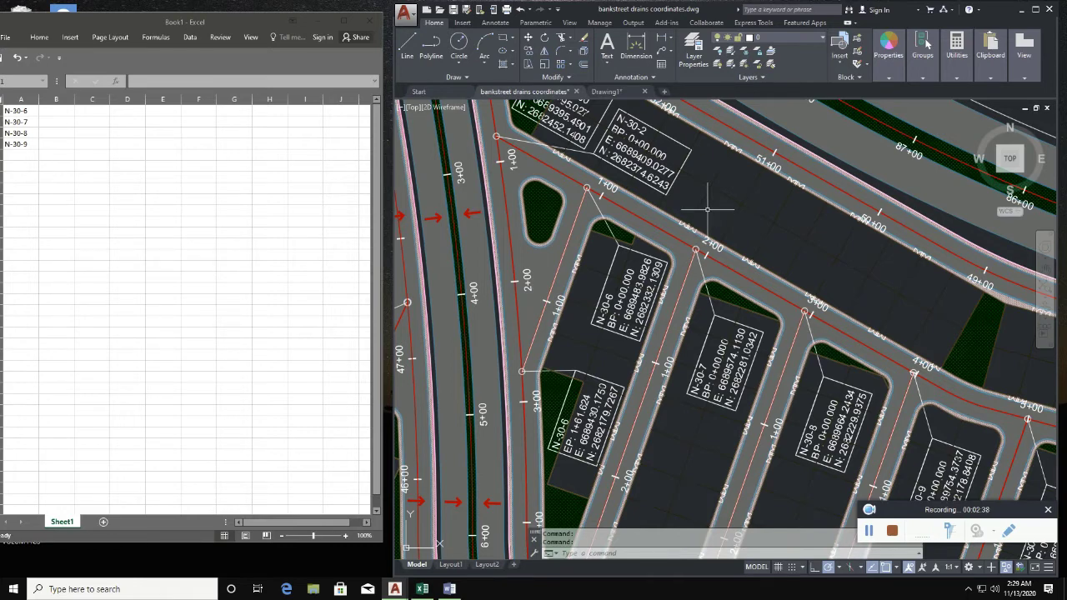
- Load pklength.vlx from Downloads via the AP Load/Unload Applications dialog, then close it
type("ap")
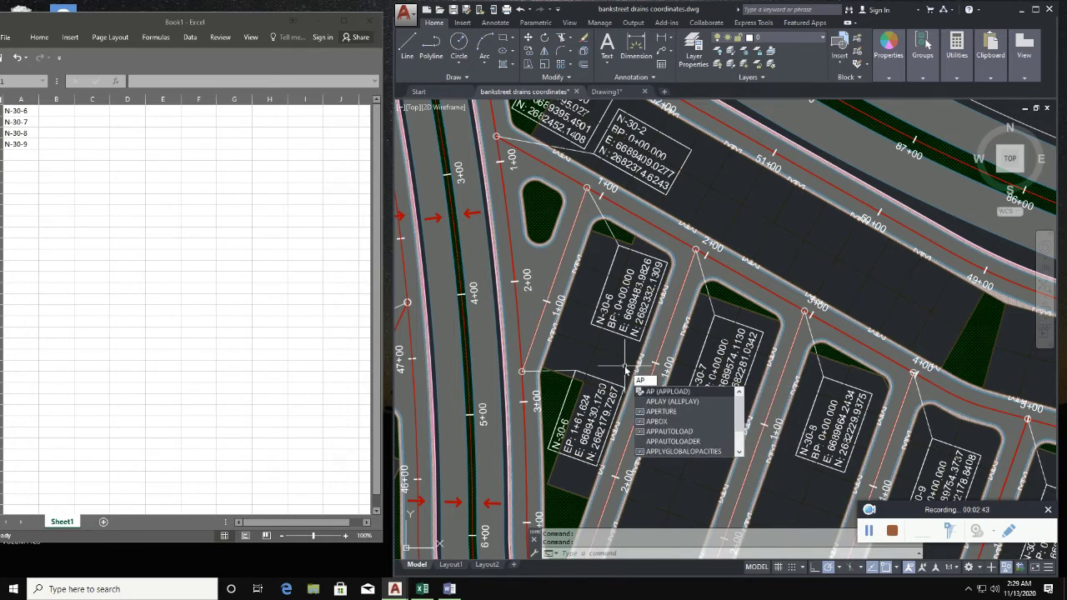
key("Return")
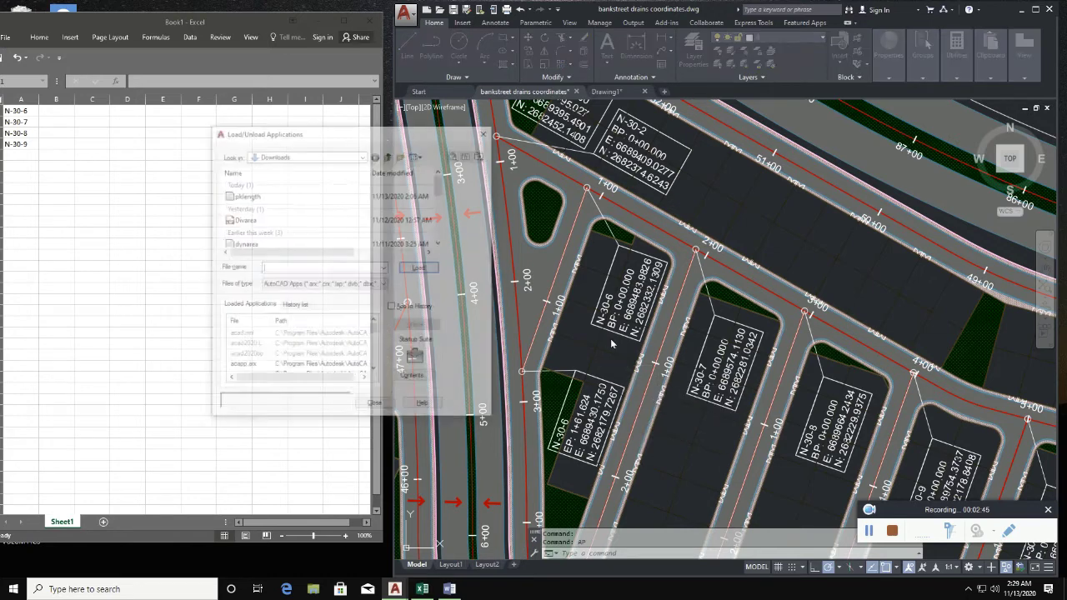
left_click(317, 196)
left_click(420, 267)
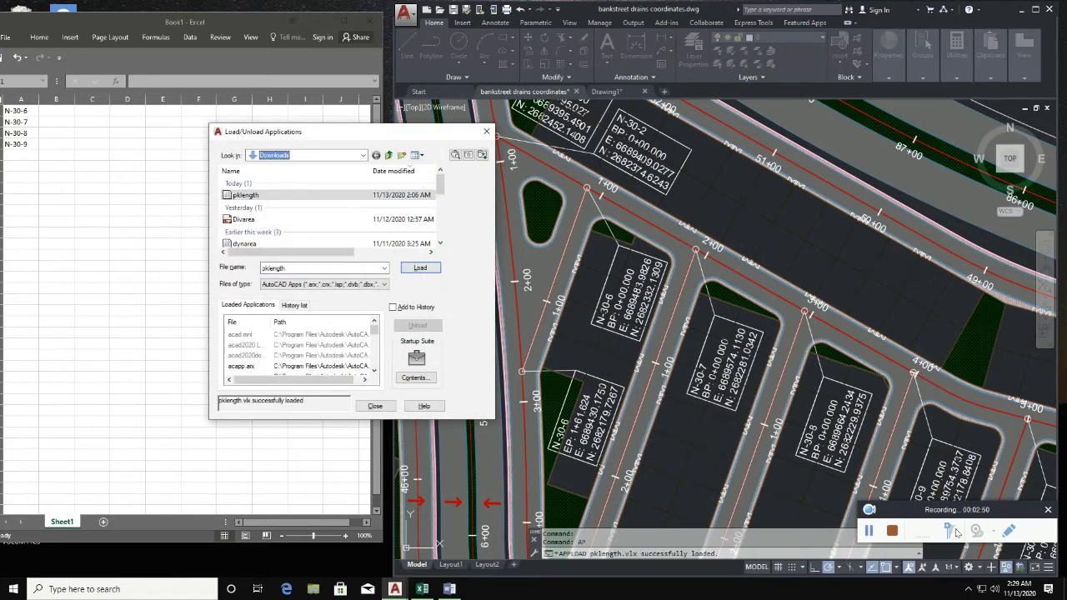
left_click(1009, 530)
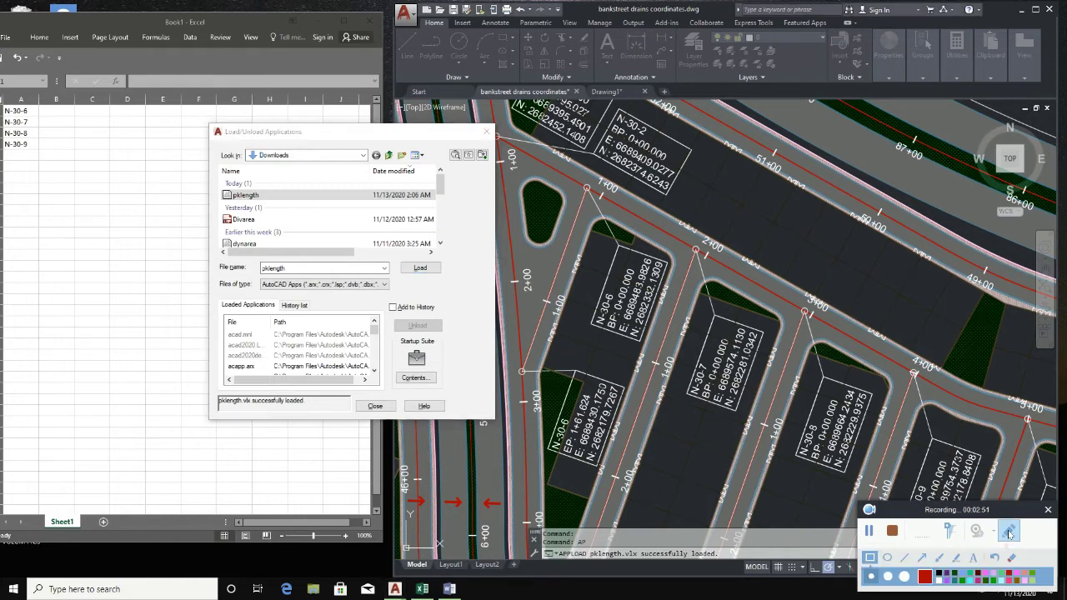
left_click(869, 557)
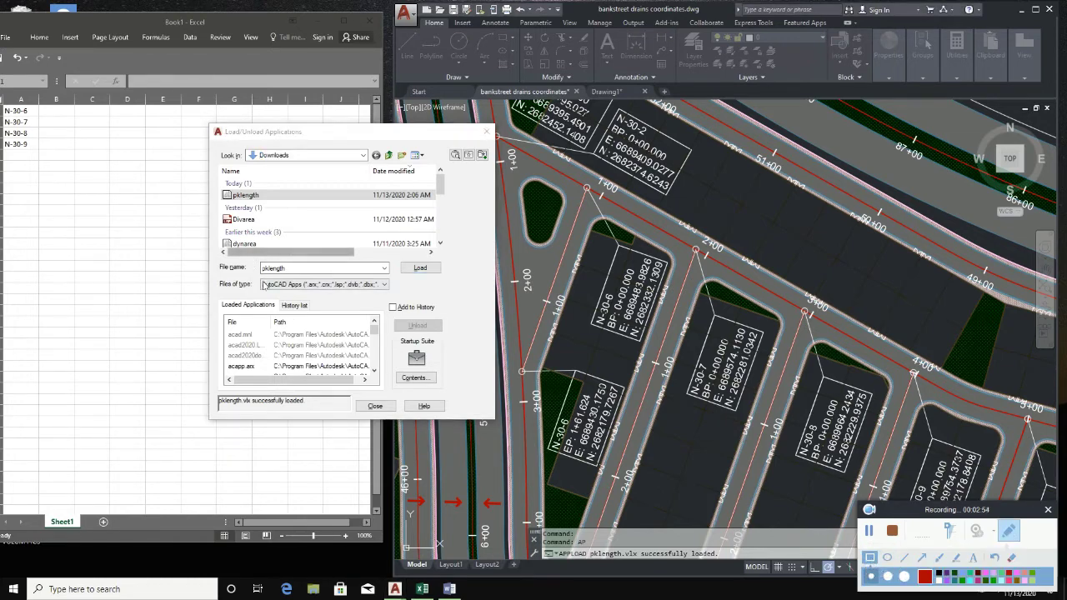
left_click_drag(216, 385, 333, 430)
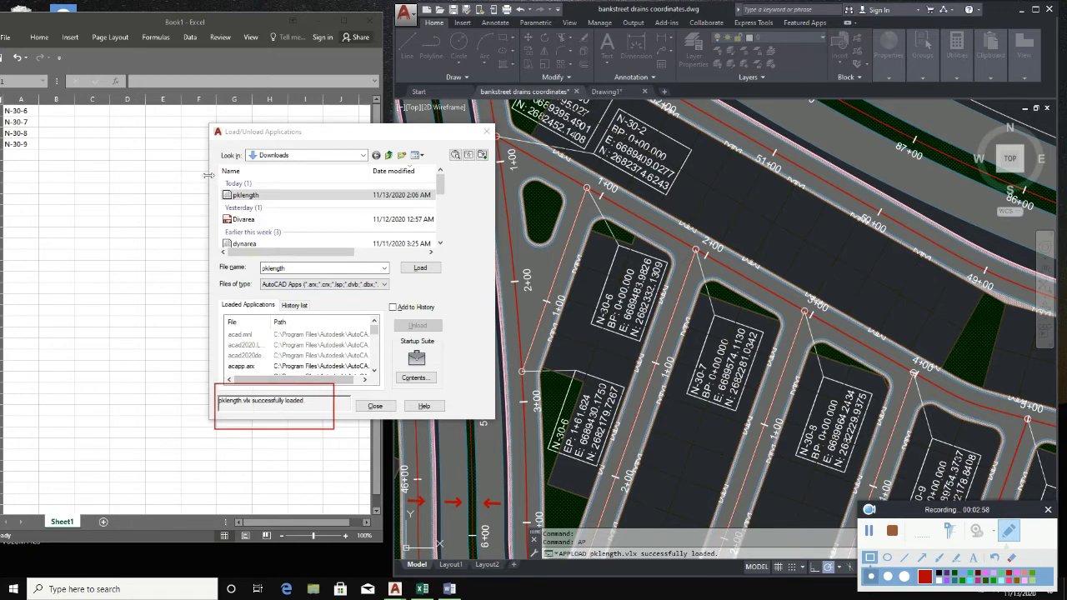
left_click_drag(216, 185, 271, 205)
key("Down")
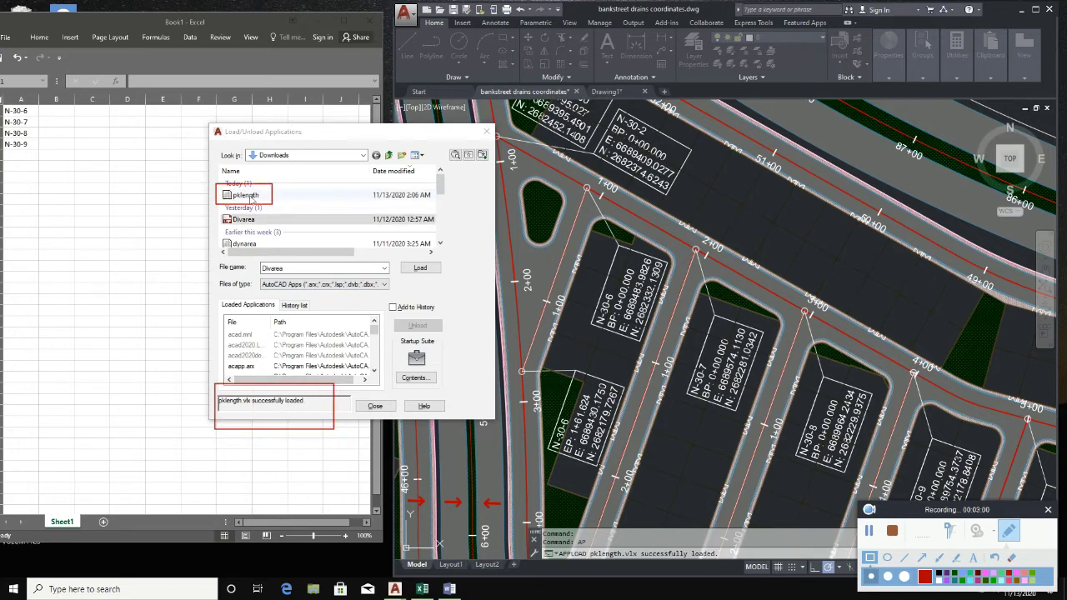
left_click_drag(231, 143, 315, 165)
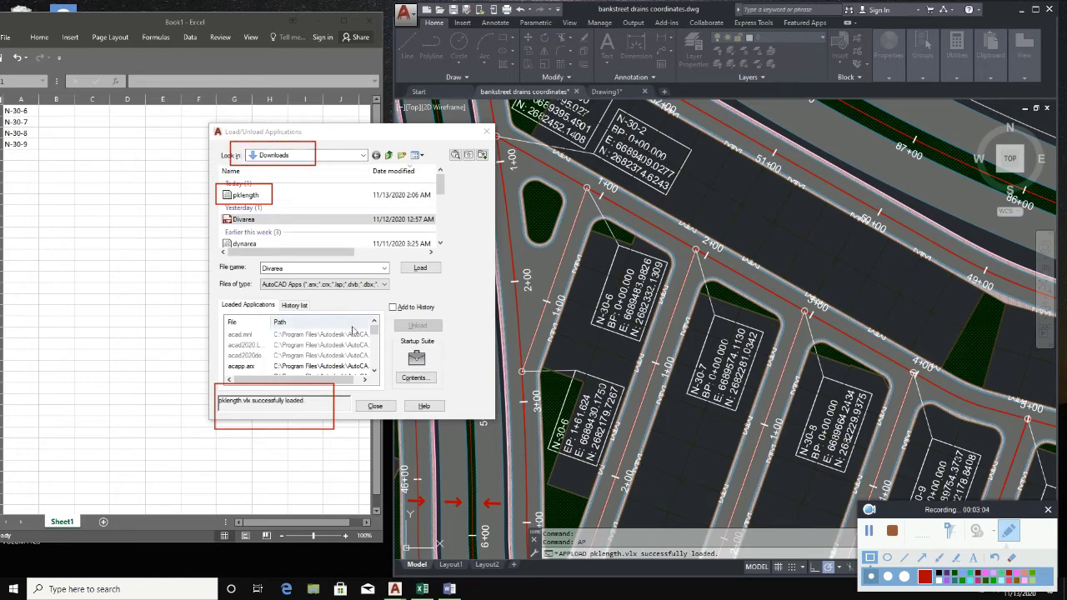
left_click(1009, 530)
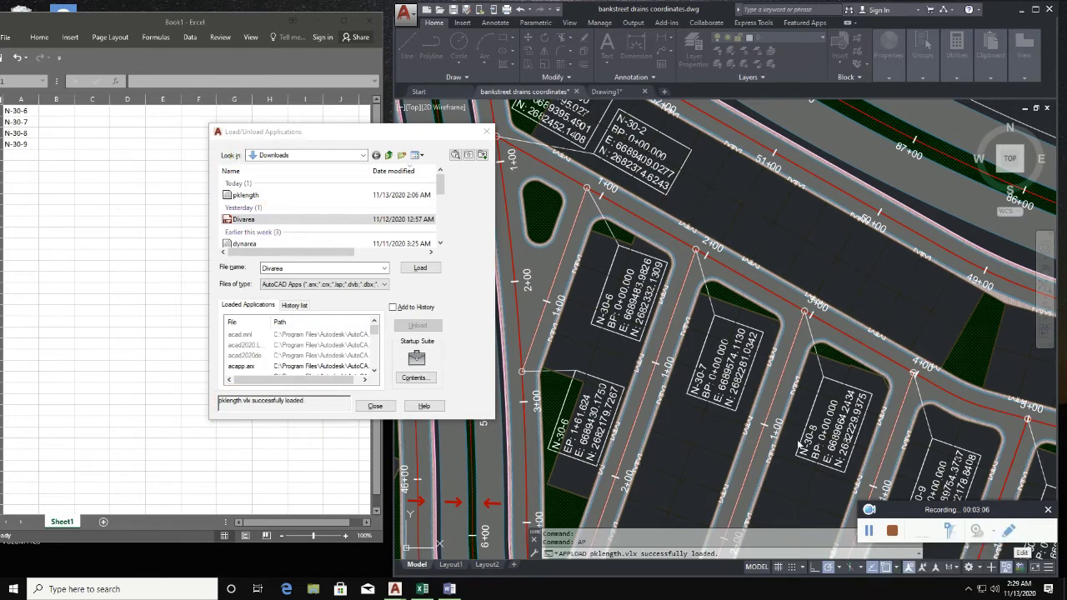
left_click(375, 406)
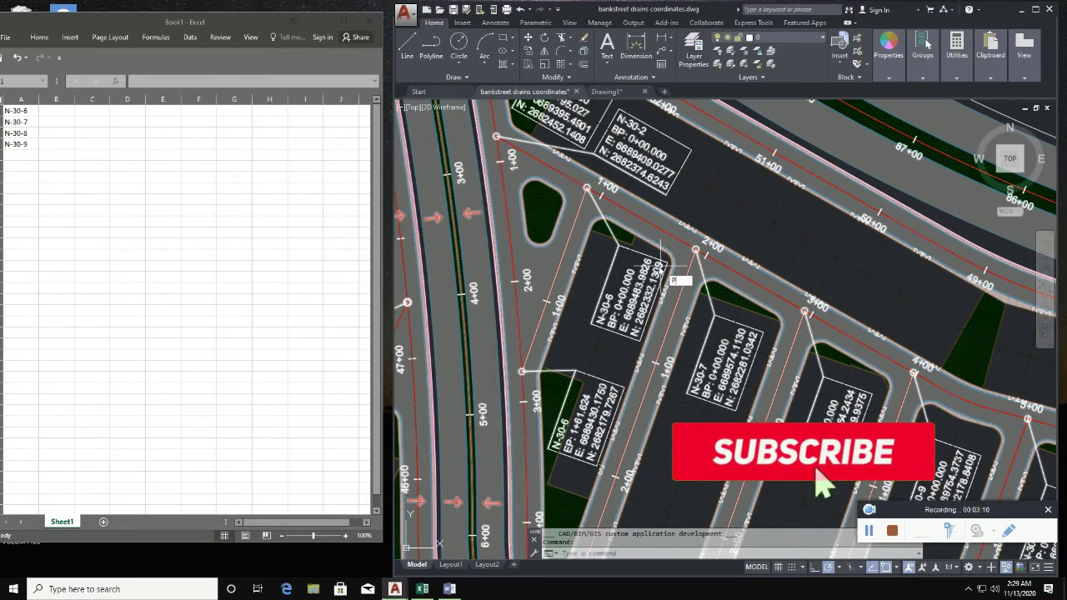
- Export centerlines N-30-6 to N-30-9 with PKLENGTH: 162.026, 374.6648, 461.4318 and 487.0029
type("pk")
key("Return")
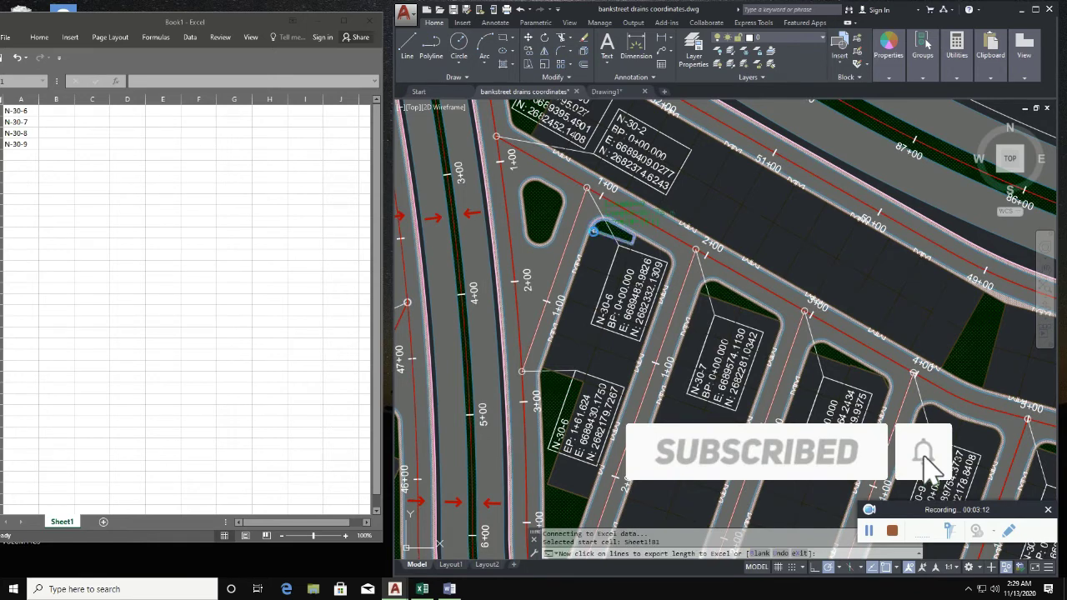
left_click(570, 234)
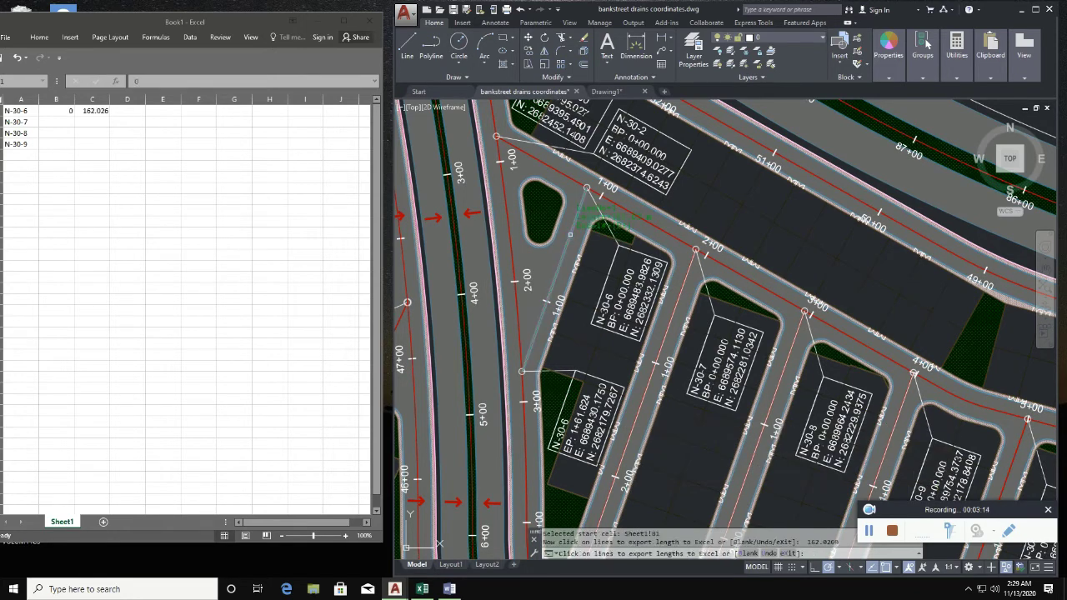
left_click(687, 278)
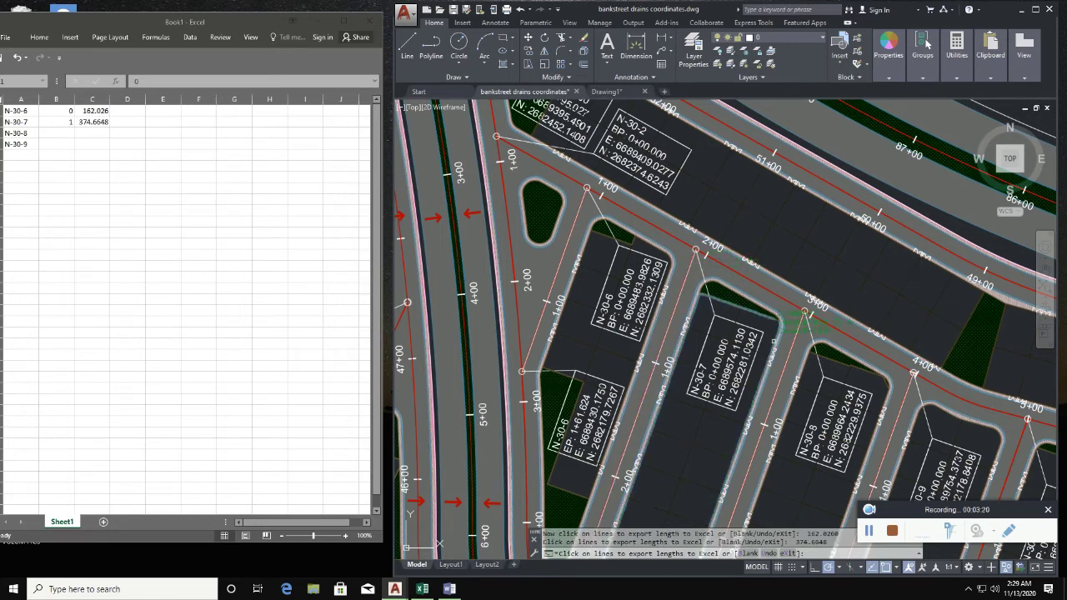
left_click(793, 340)
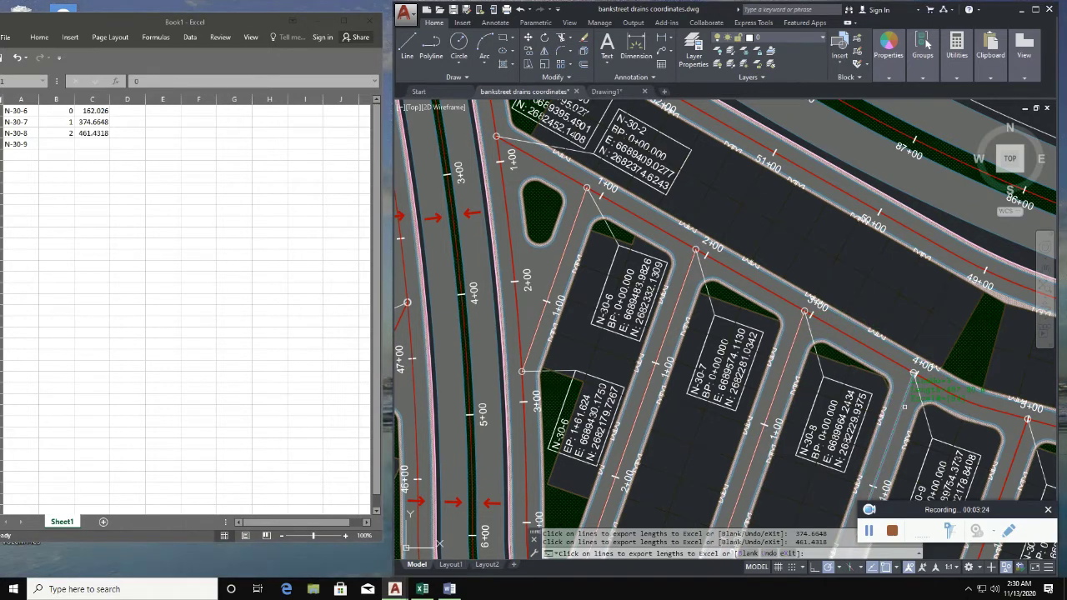
left_click(913, 373)
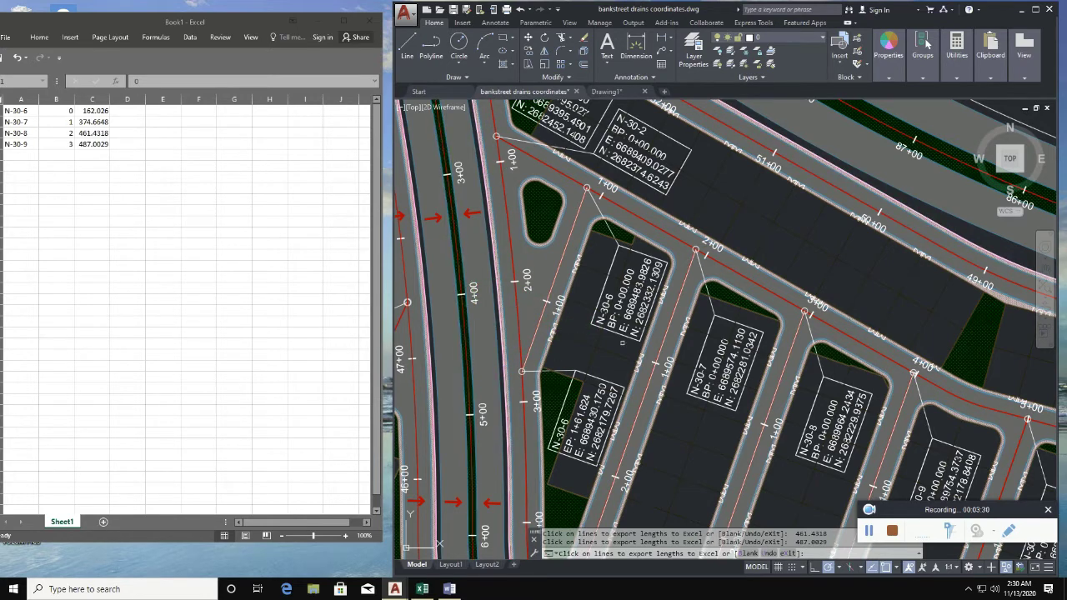
key("Return")
scroll(580, 416, "up", 2)
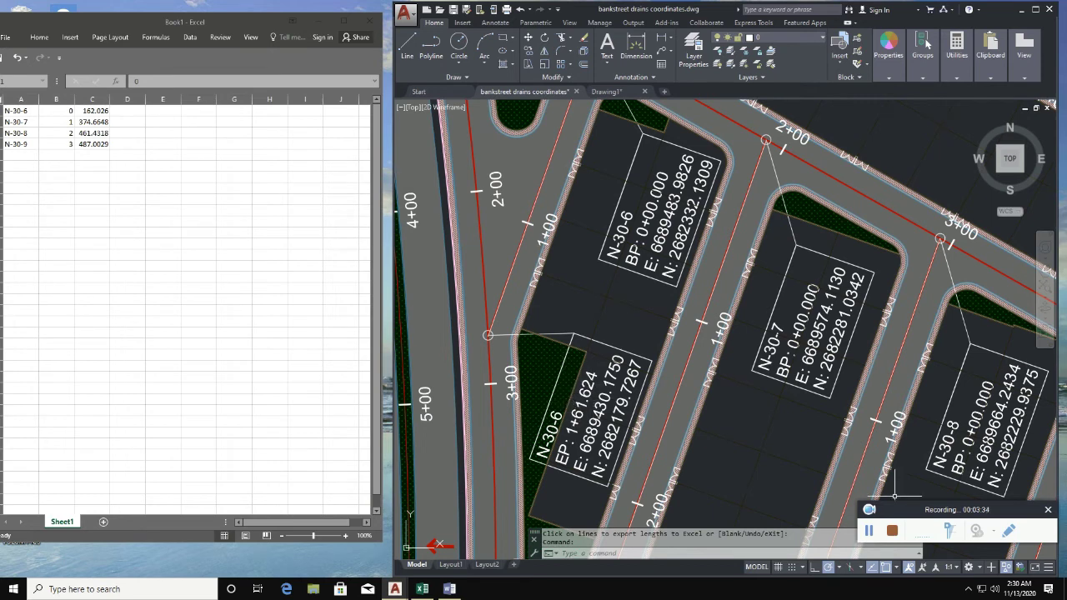
- Circle the N-30-6 end-point label with the recorder's ellipse tool
left_click(1003, 531)
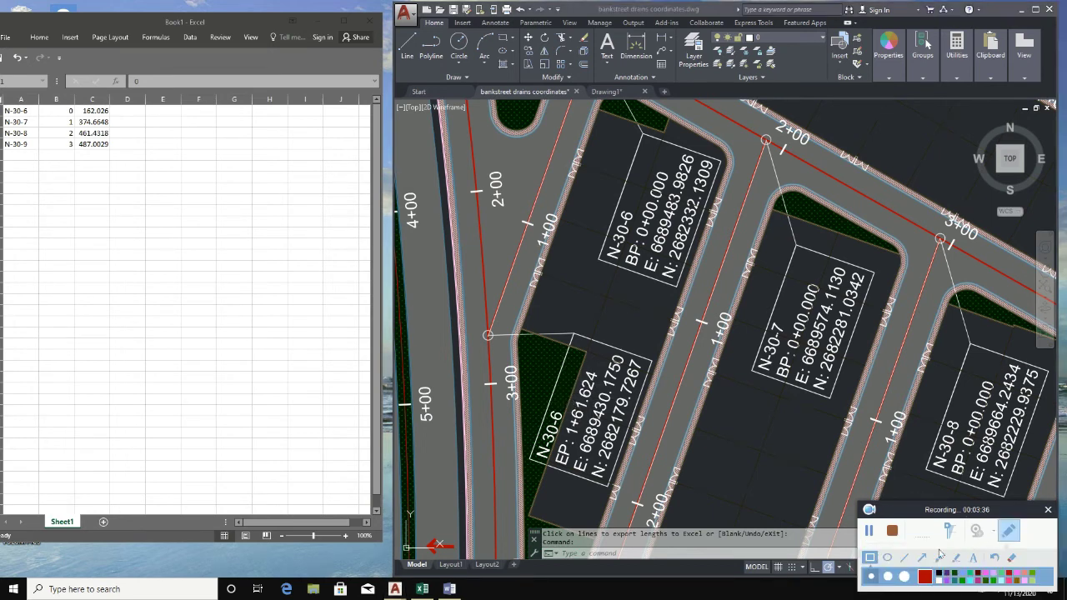
left_click(887, 558)
left_click_drag(540, 354, 656, 475)
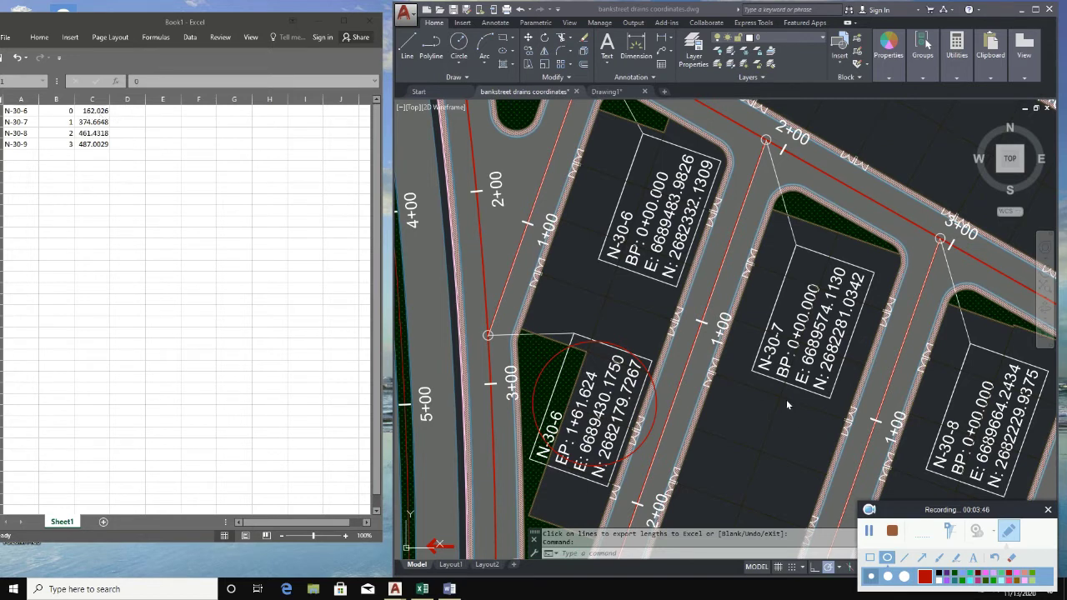
left_click(1011, 531)
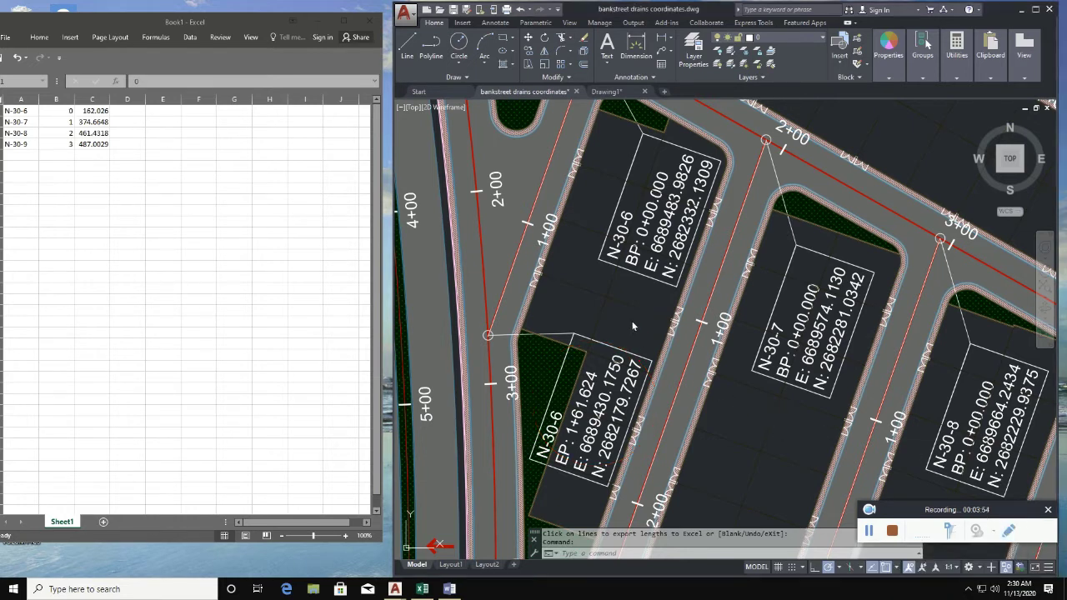
- Pan to the N-30-7 end-point label, EP 3+75.010, and circle it
scroll(634, 327, "down", 3)
mouse_move(634, 327)
middle_mouse_down()
mouse_move(611, 271)
mouse_move(617, 332)
middle_mouse_up()
scroll(625, 467, "up", 2)
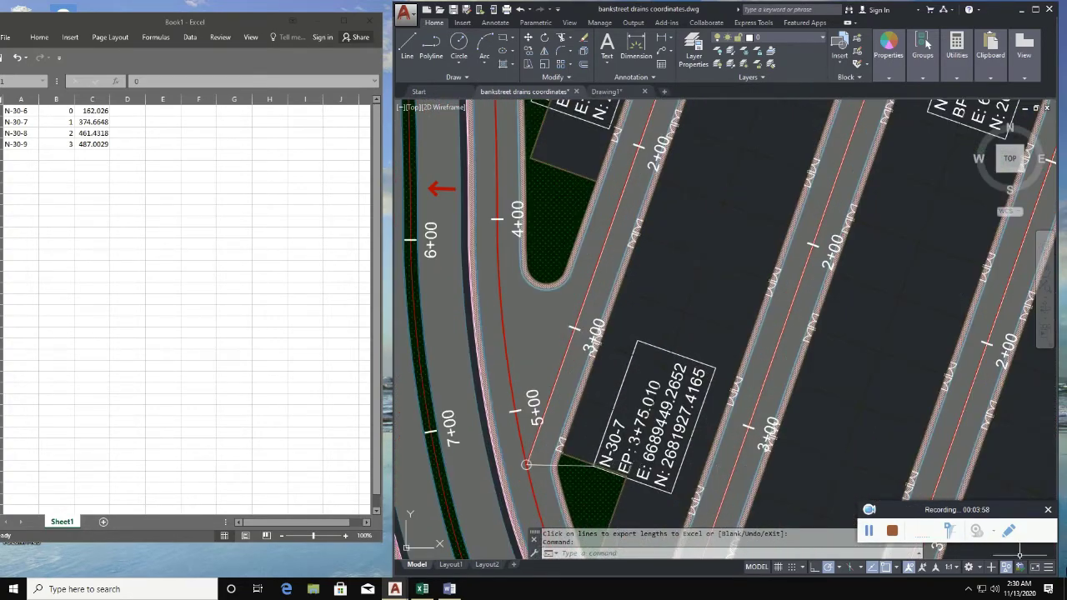
left_click(1007, 531)
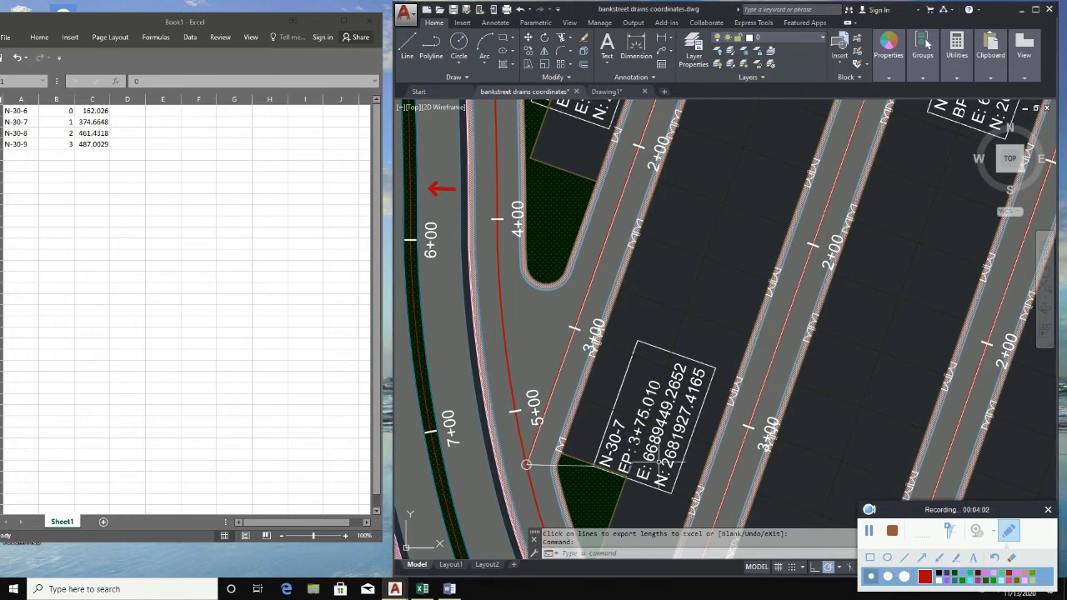
left_click(887, 558)
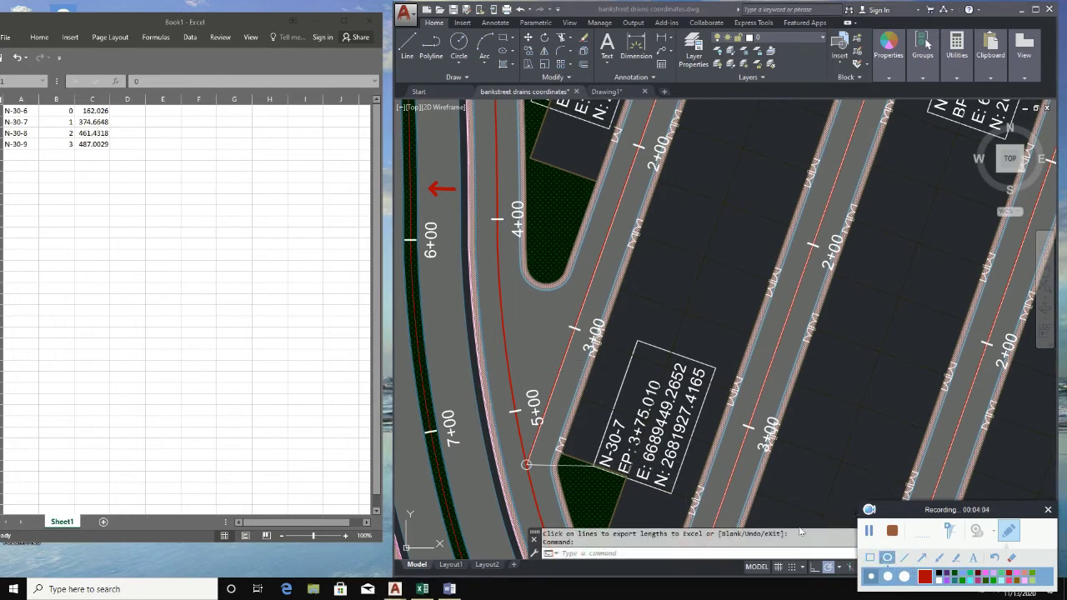
left_click_drag(589, 350, 677, 491)
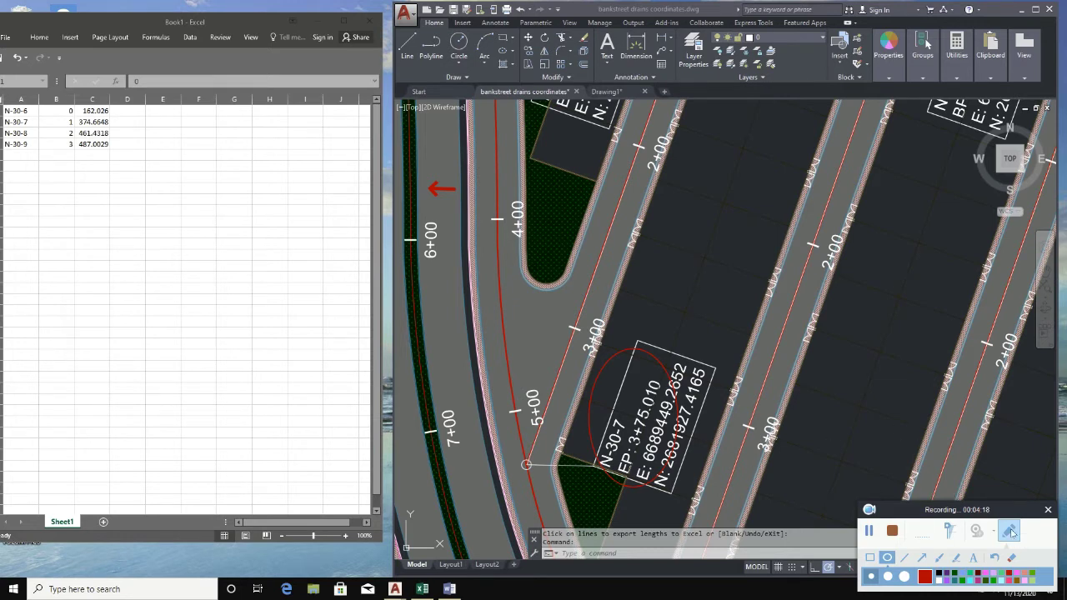
left_click(1011, 531)
- Delete the old values in B1:C4 and end the running PKLENGTH command in AutoCAD
left_click(60, 111)
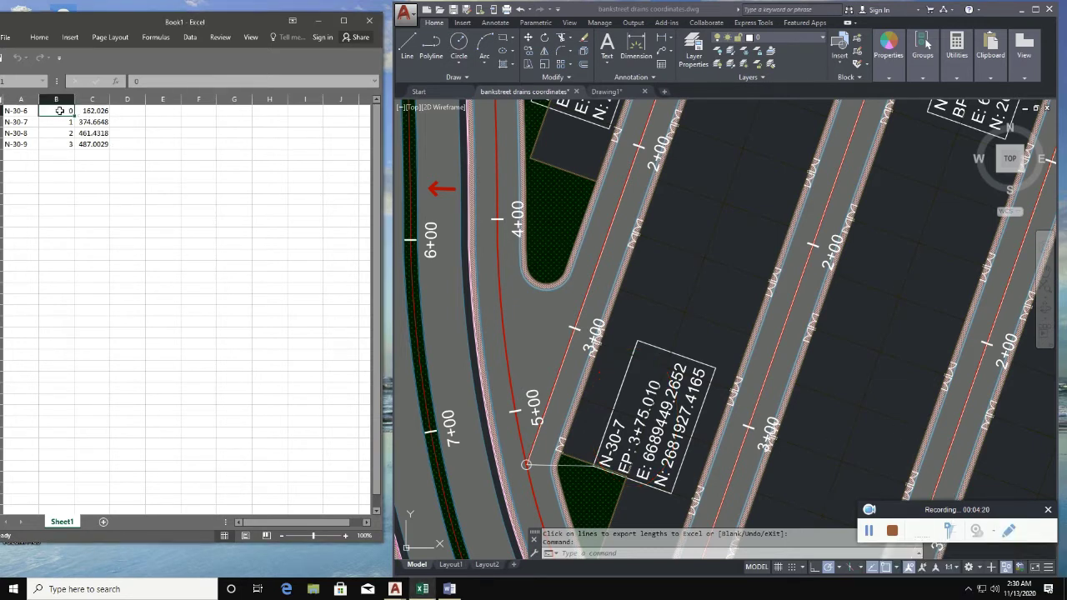
left_click_drag(60, 111, 96, 144)
key("Delete")
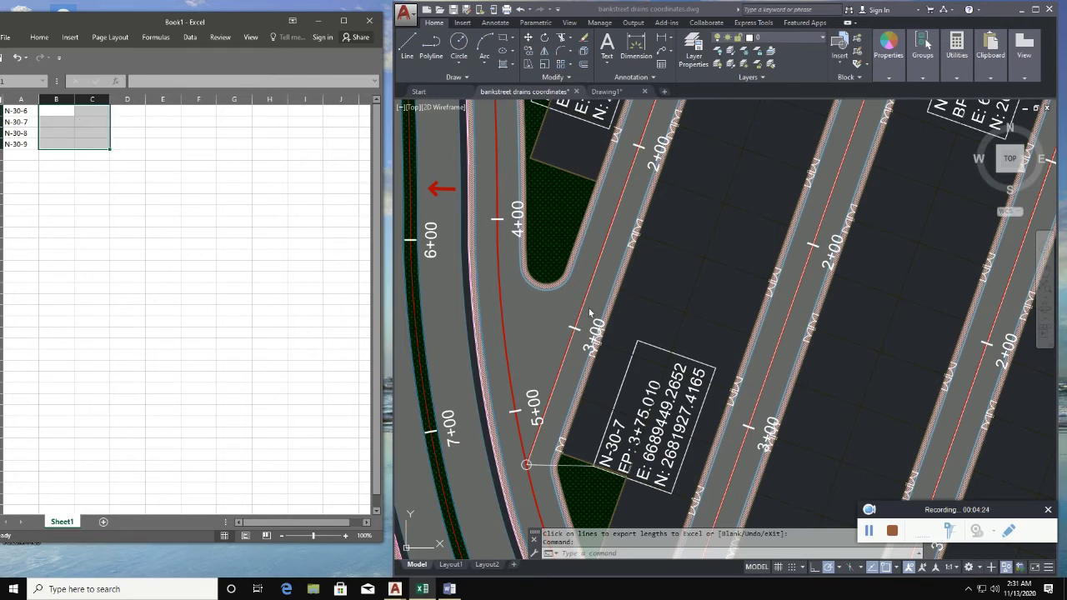
left_click(623, 304)
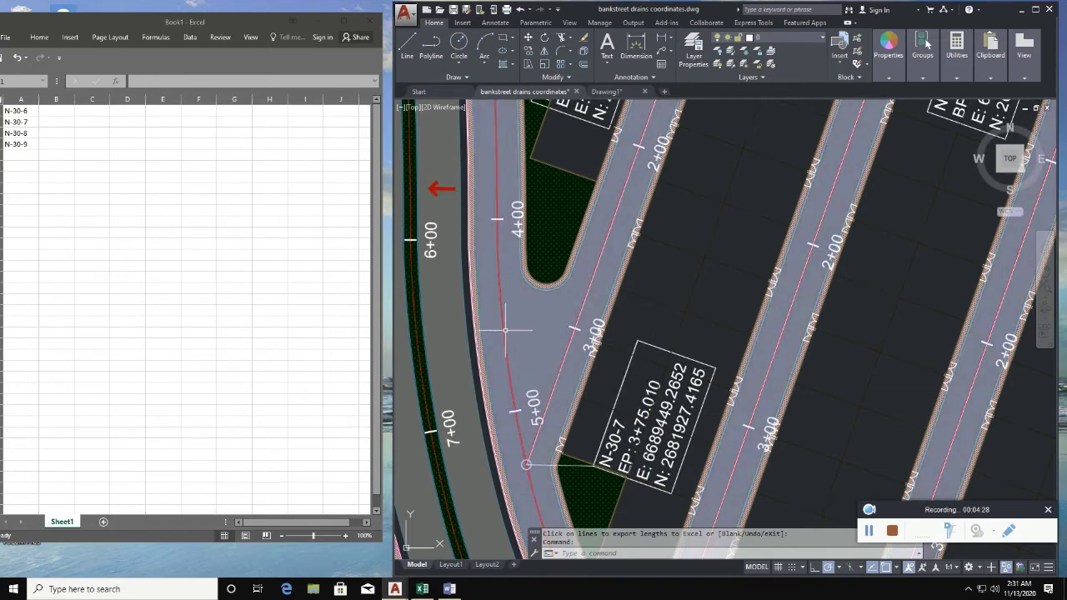
key("Return")
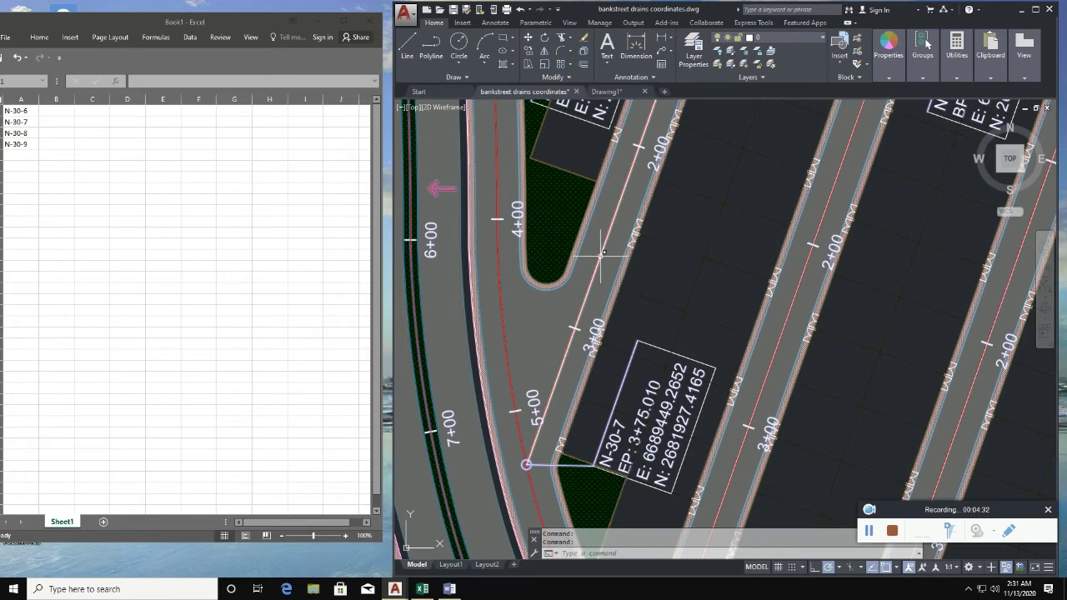
- Erase the station labels near 3+00 and 4+00, then undo the erasure
scroll(594, 260, "up", 4)
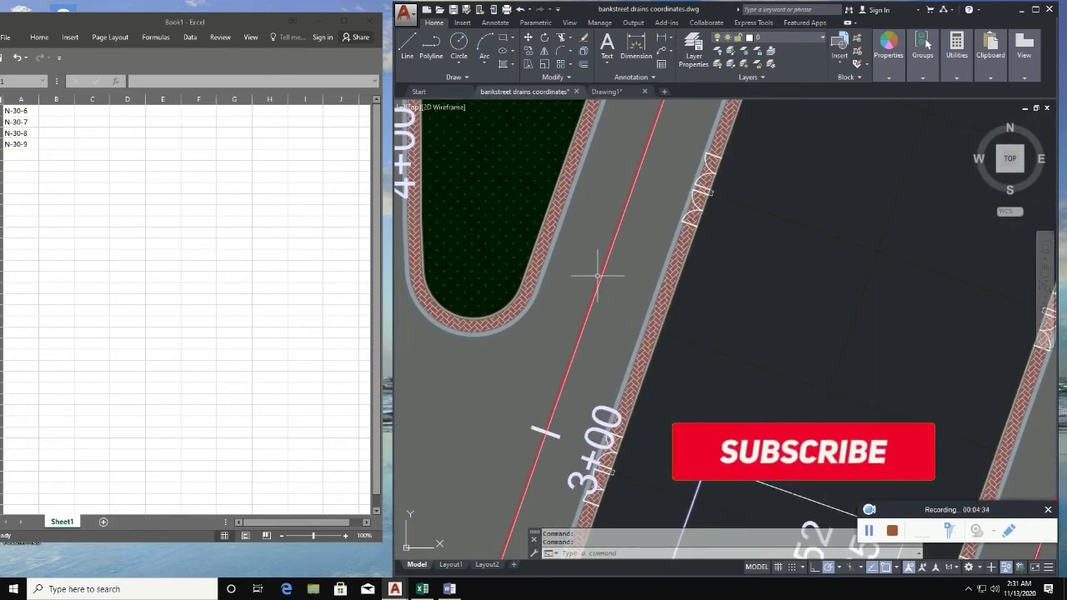
left_click(598, 280)
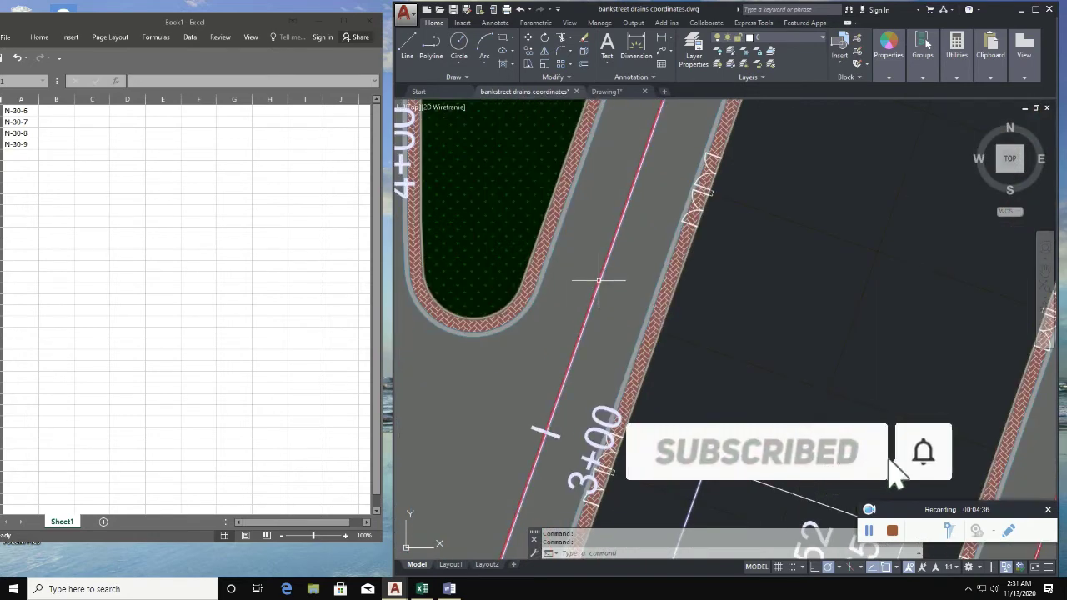
key("Delete")
scroll(598, 280, "down", 4)
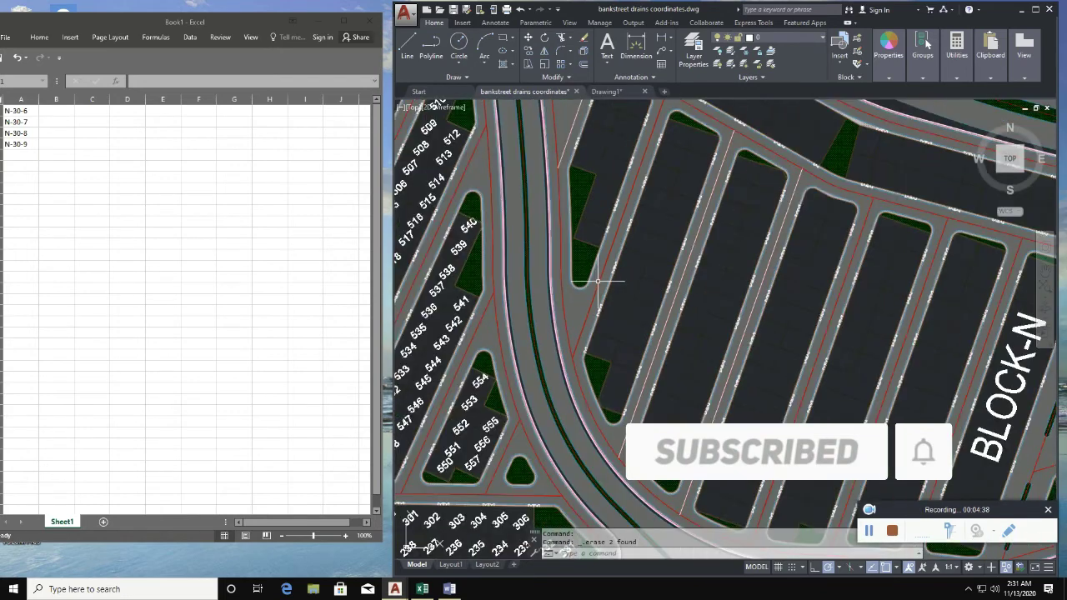
scroll(604, 270, "up", 2)
scroll(606, 271, "up", 2)
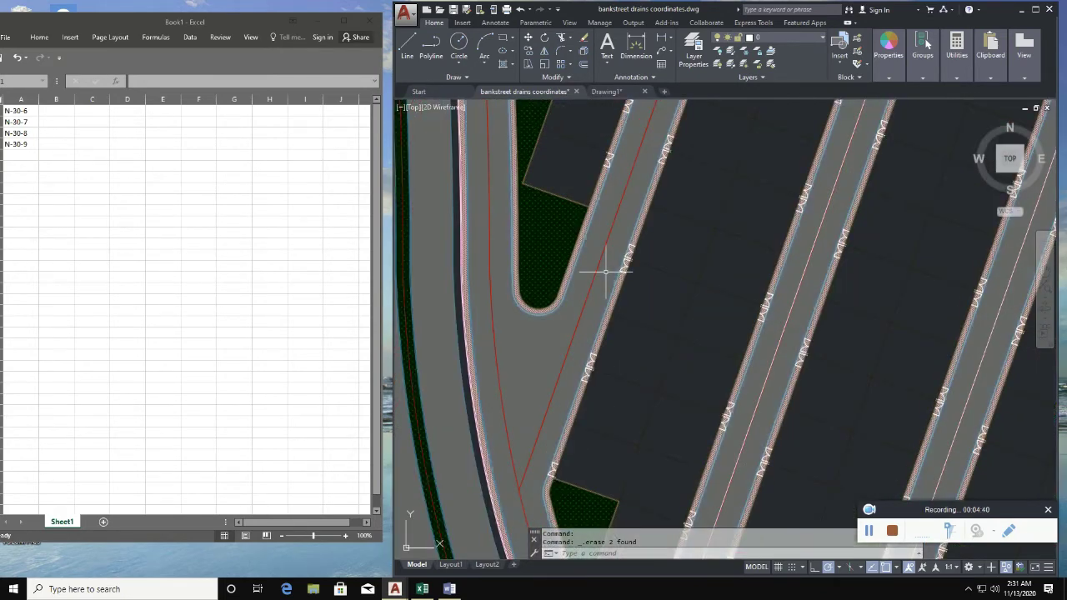
scroll(606, 271, "up", 2)
key("ctrl+z")
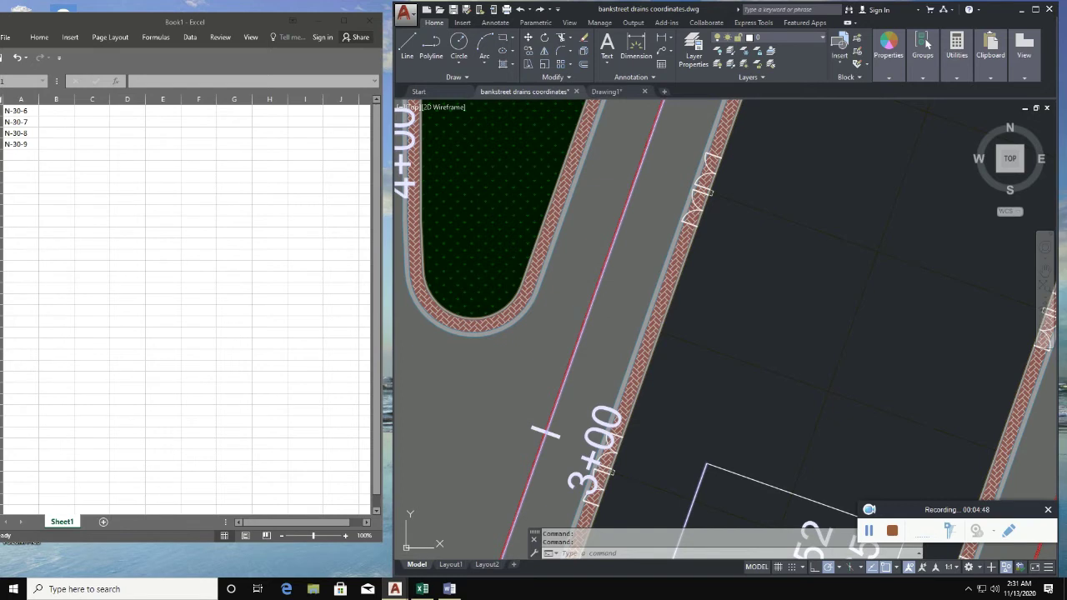
- Explode the red centerline and erase all 51 similar line pieces
type("x")
key("Return")
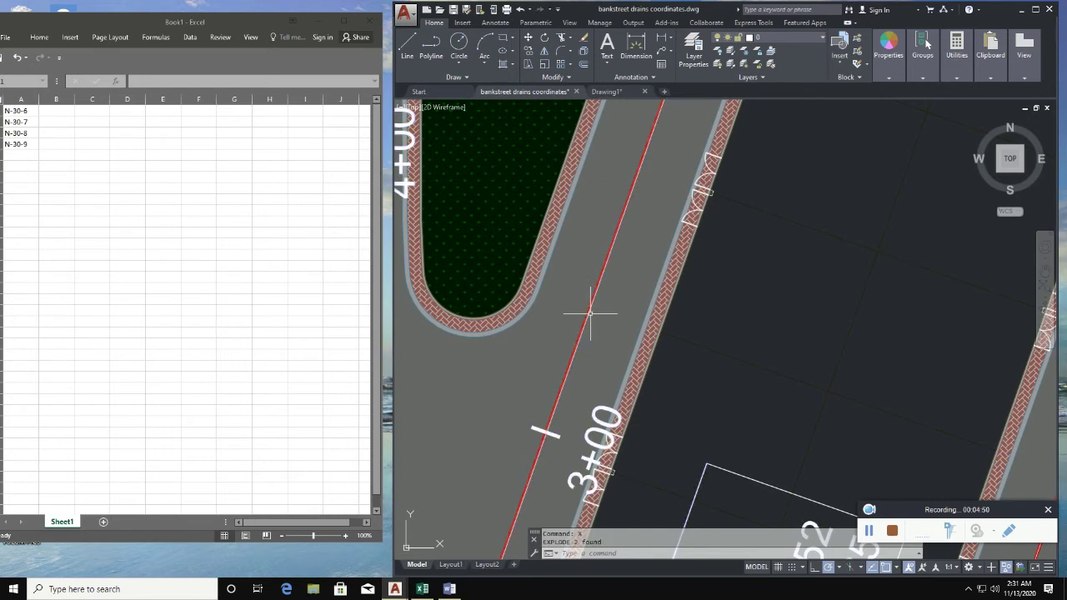
right_click(590, 313)
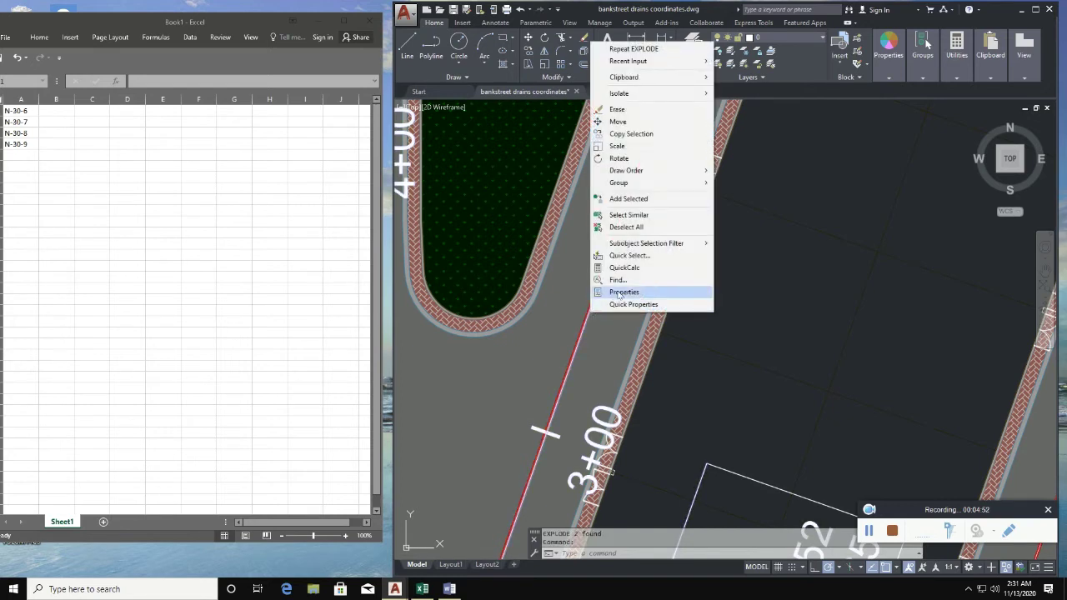
left_click(635, 215)
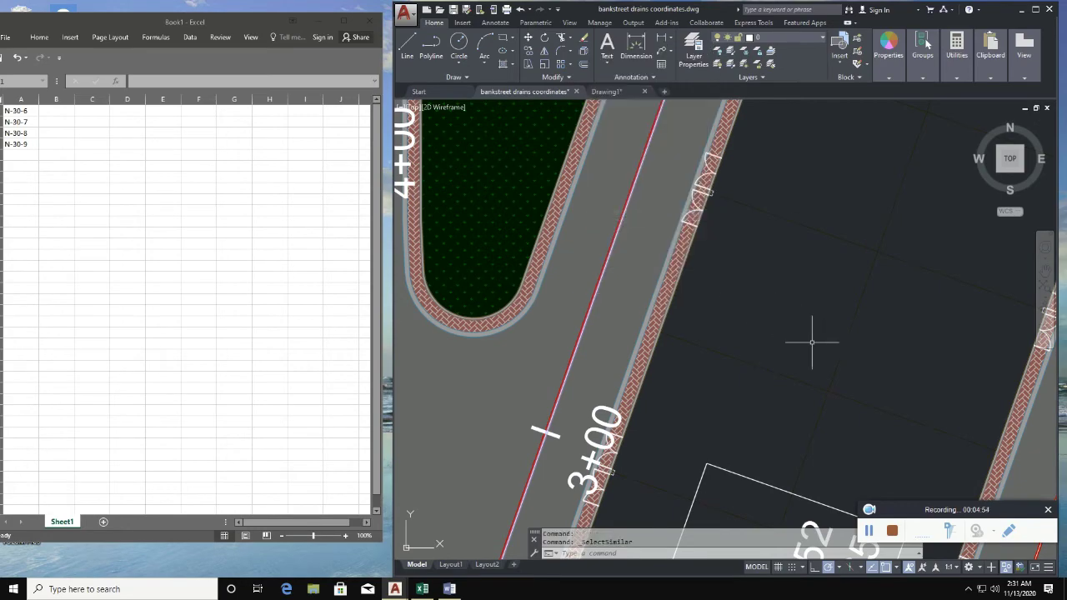
key("Delete")
- Erase the leftover line segment near N-30-6 and type PK for the length export
scroll(594, 375, "down", 5)
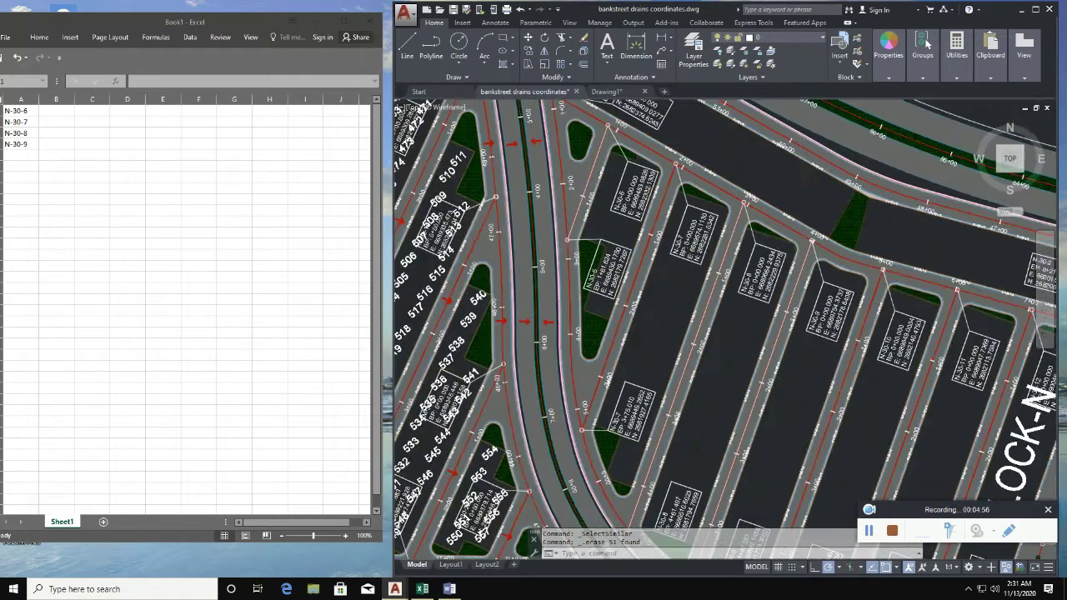
middle_click_drag(594, 363, 595, 376)
scroll(583, 302, "up", 2)
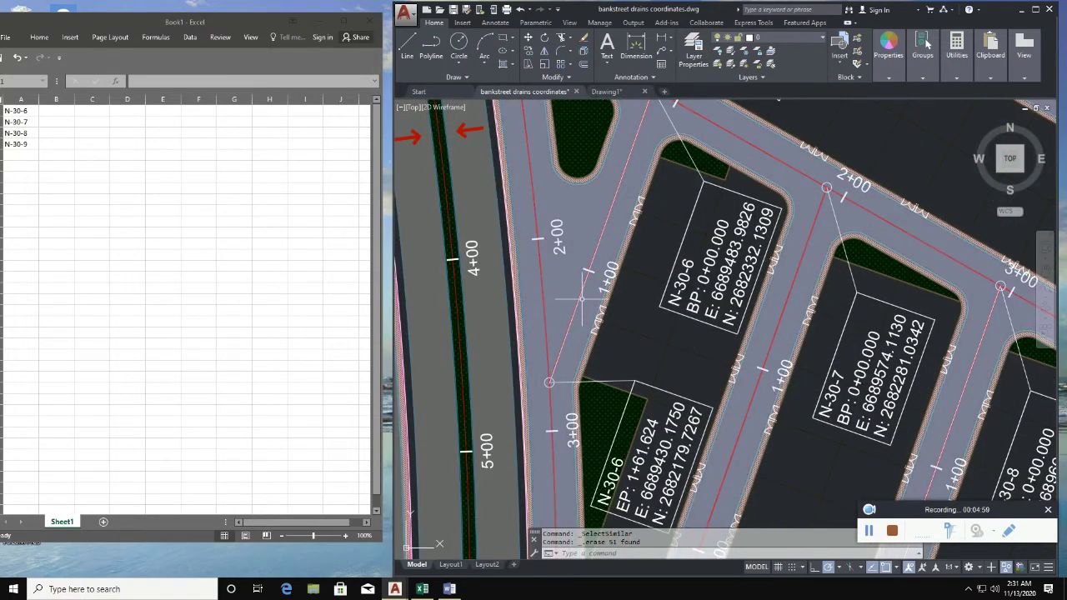
key("Delete")
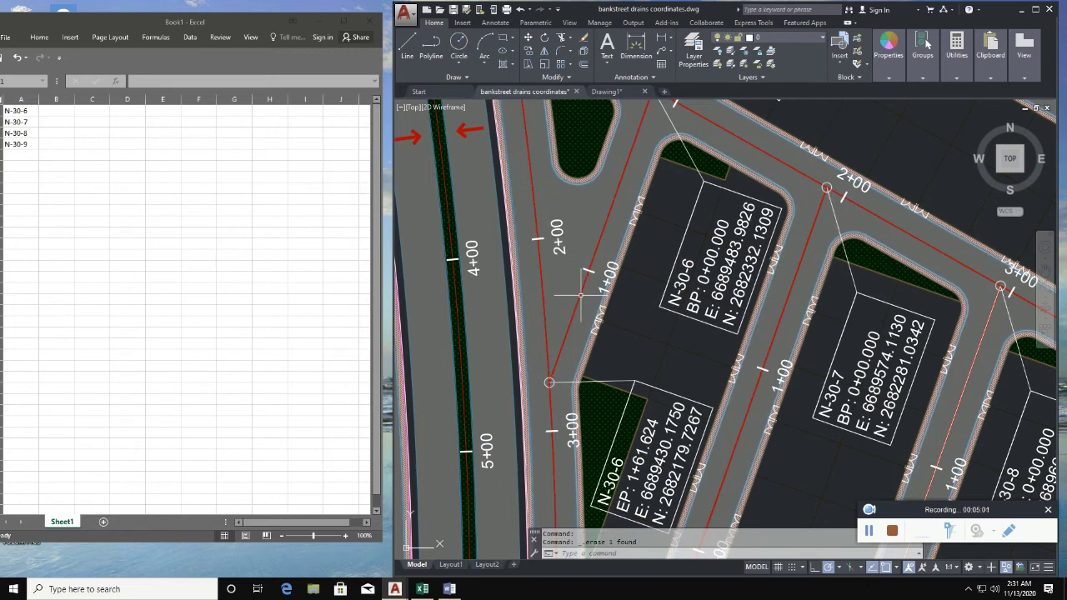
type("p")
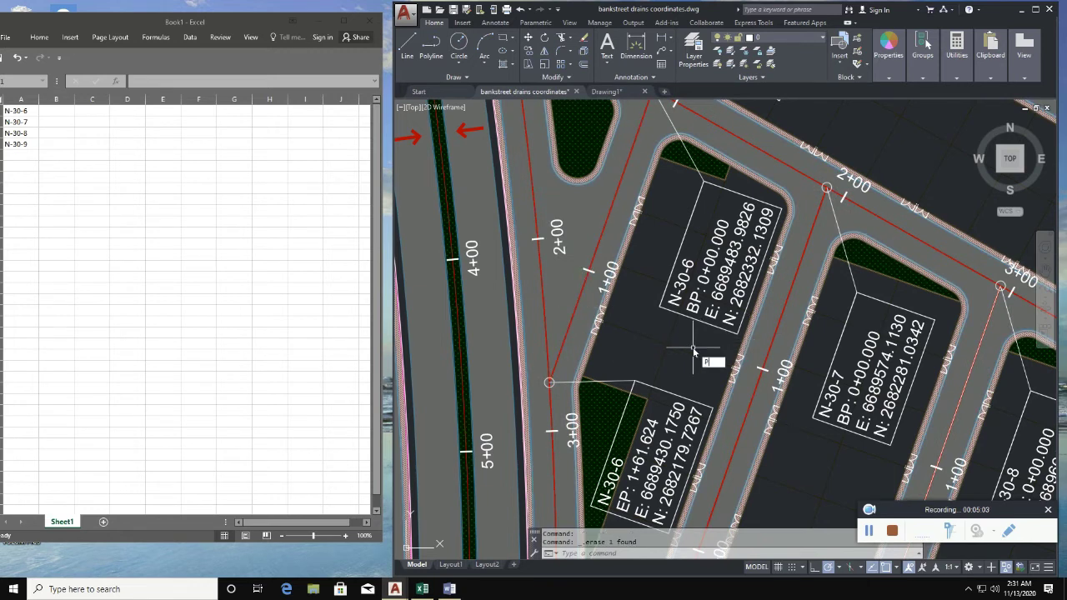
type("k")
- Export N-30-6's length, 161.624, and compare it with its 1+61.624 end-station label
key("Return")
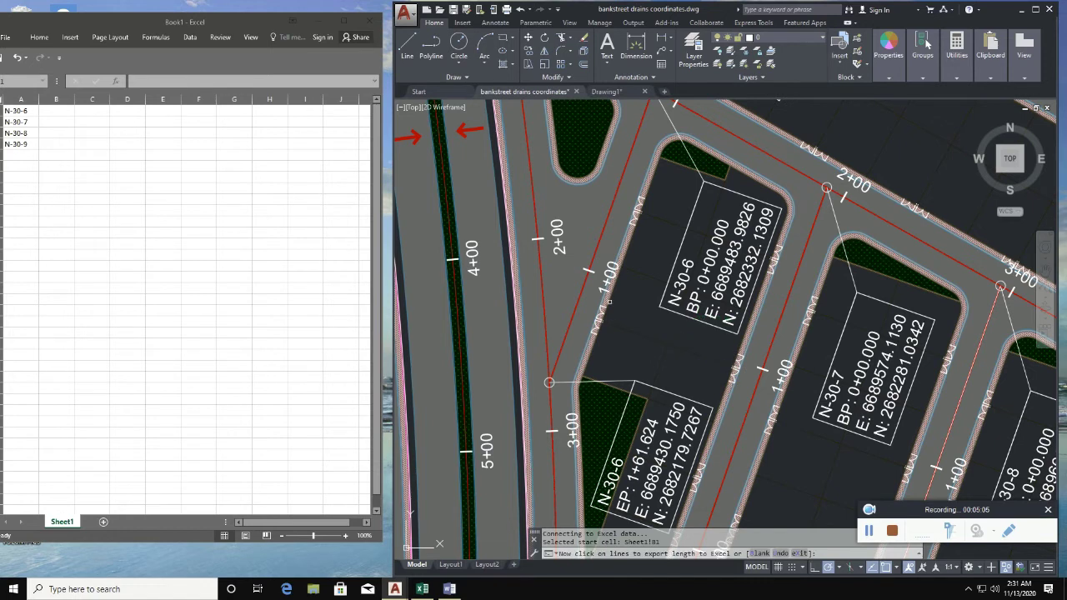
left_click(595, 249)
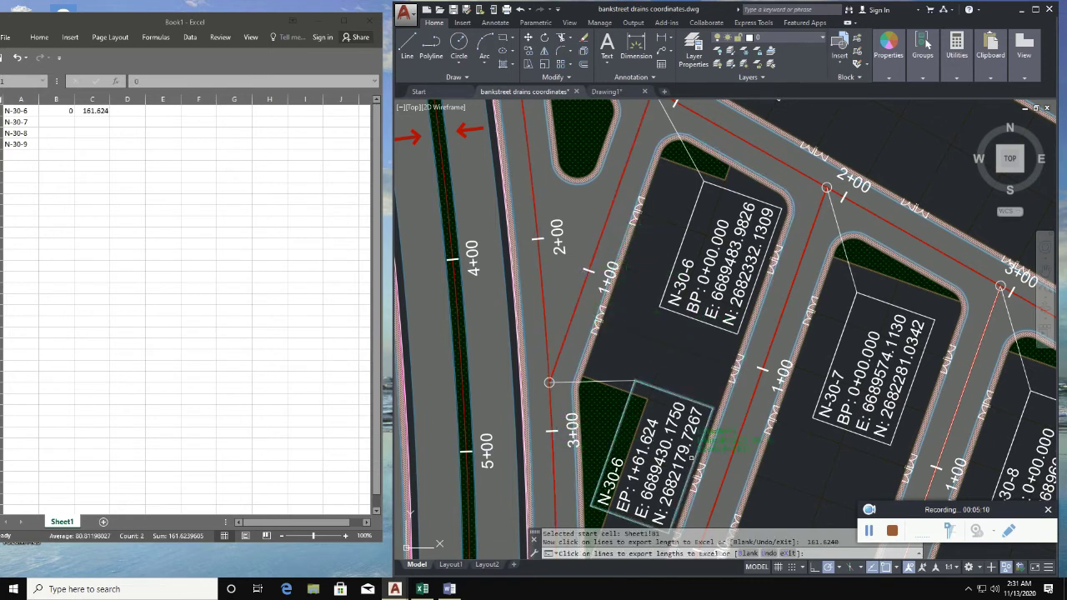
left_click(1008, 531)
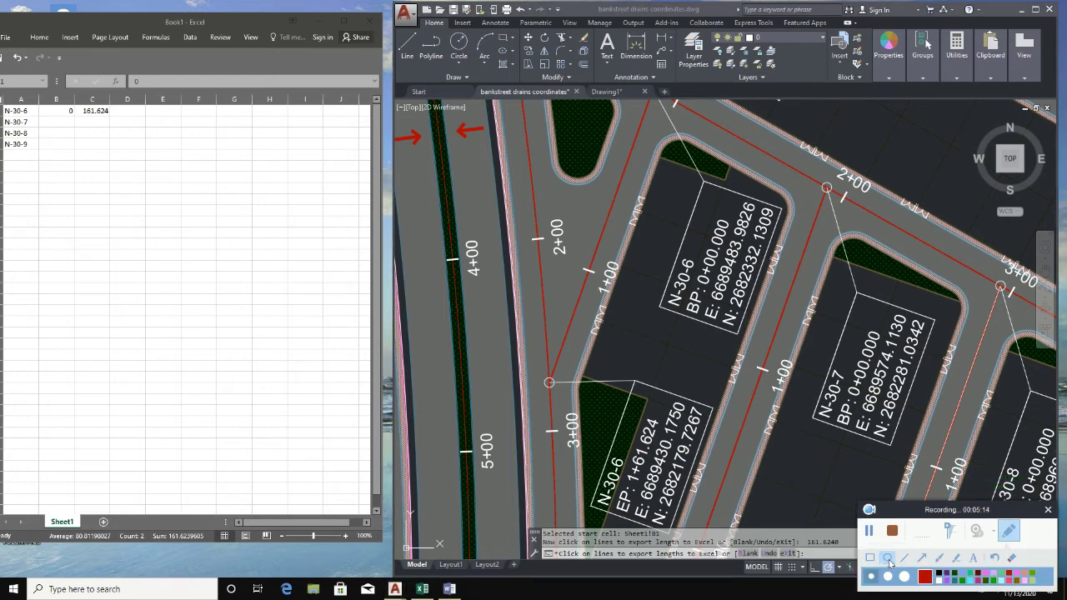
left_click(888, 558)
left_click_drag(596, 372, 702, 525)
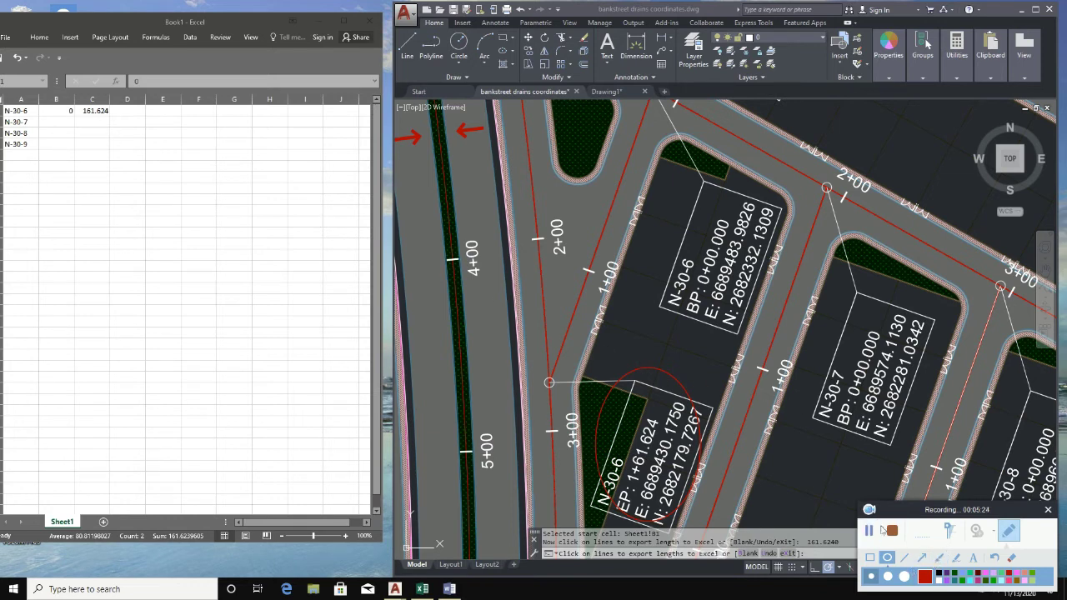
left_click(1008, 534)
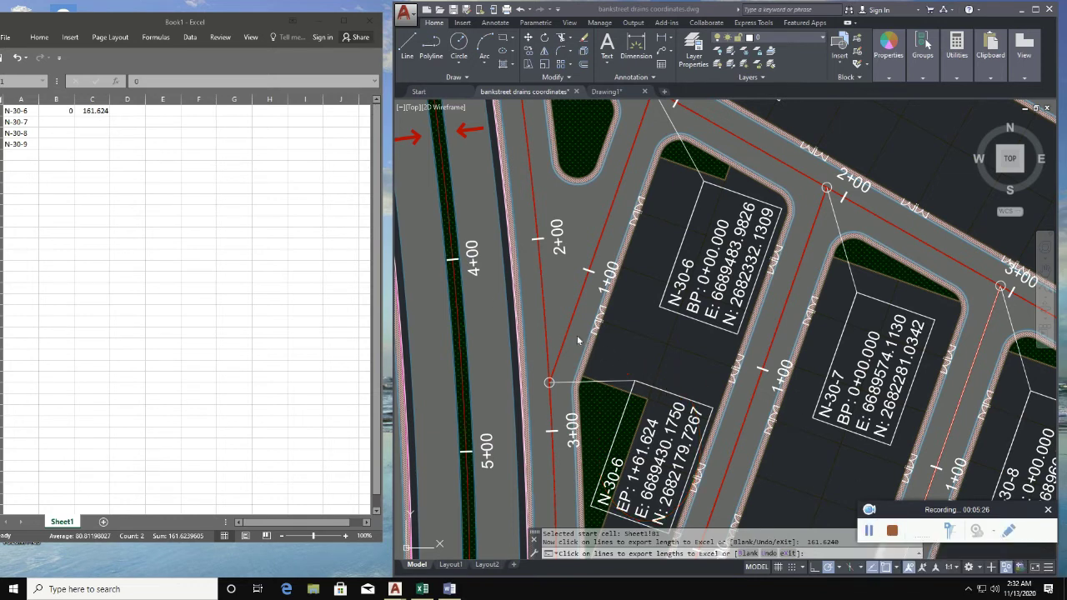
scroll(594, 355, "down", 3)
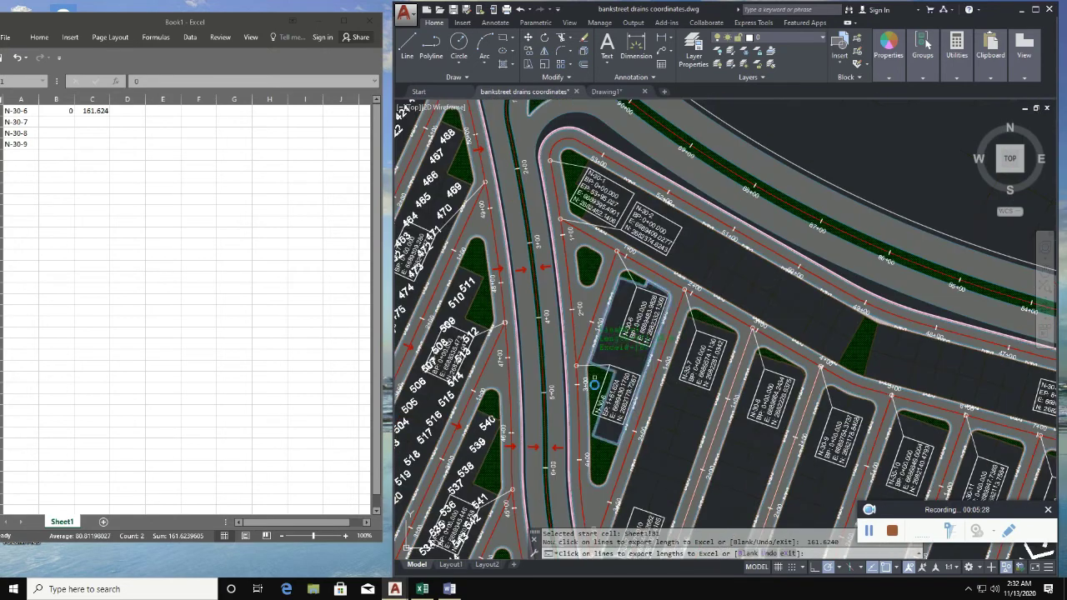
- Send the N-30-7 centreline length, 375.0099, to the Excel sheet
scroll(563, 435, "up", 2)
left_click(573, 432)
scroll(573, 432, "up", 3)
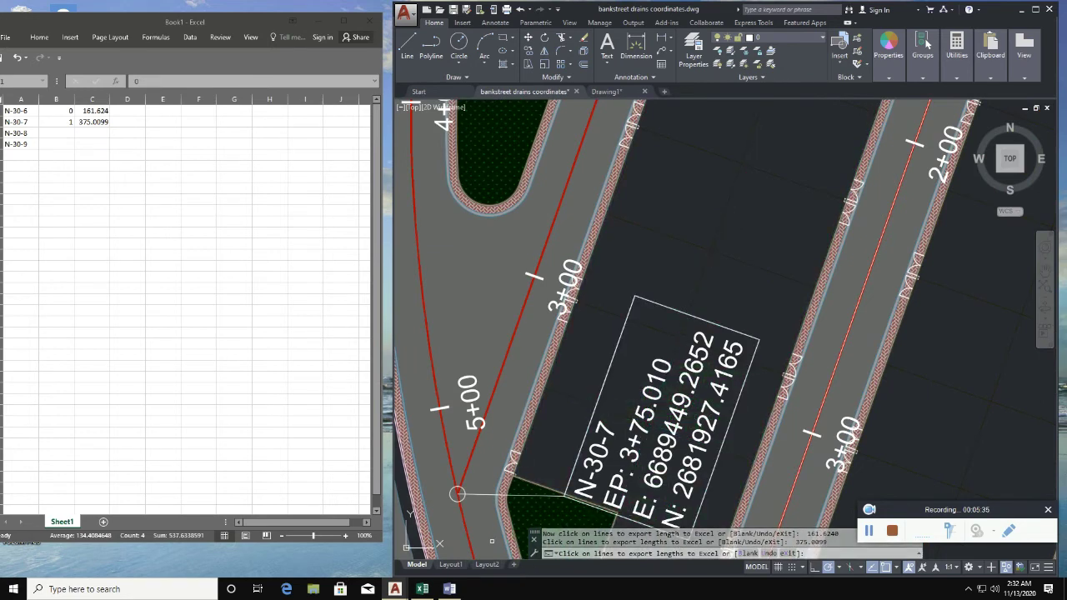
left_click(1009, 530)
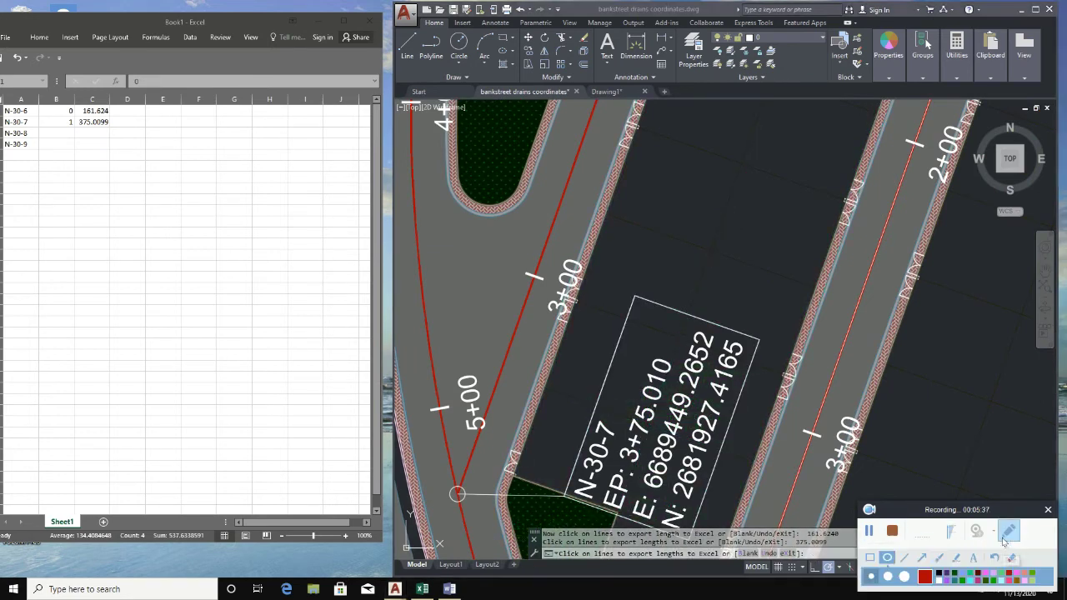
left_click_drag(582, 320, 677, 450)
left_click_drag(927, 511, 943, 401)
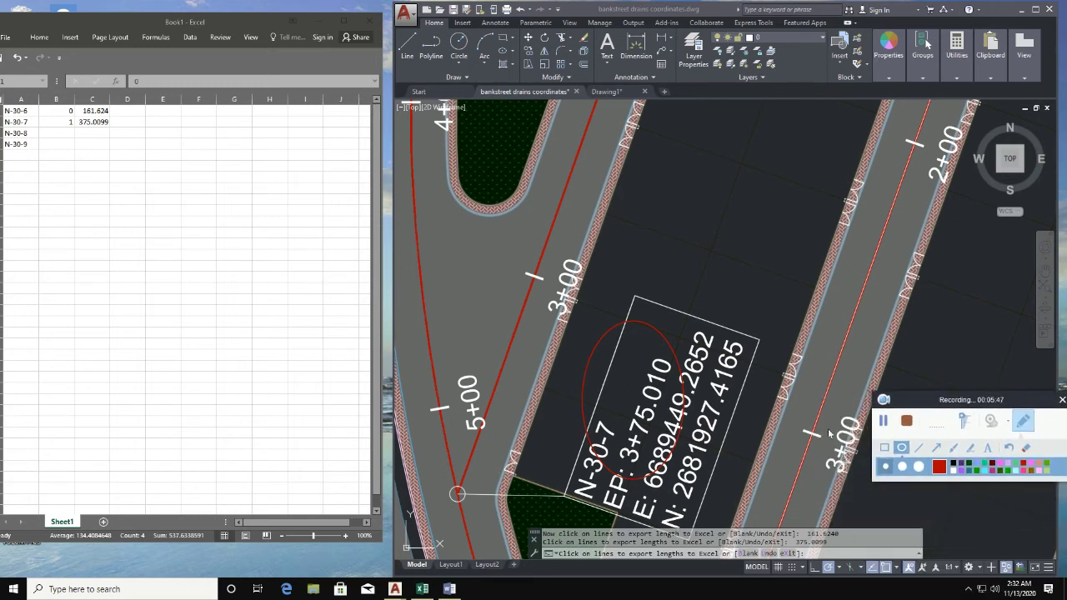
left_click_drag(940, 404, 926, 495)
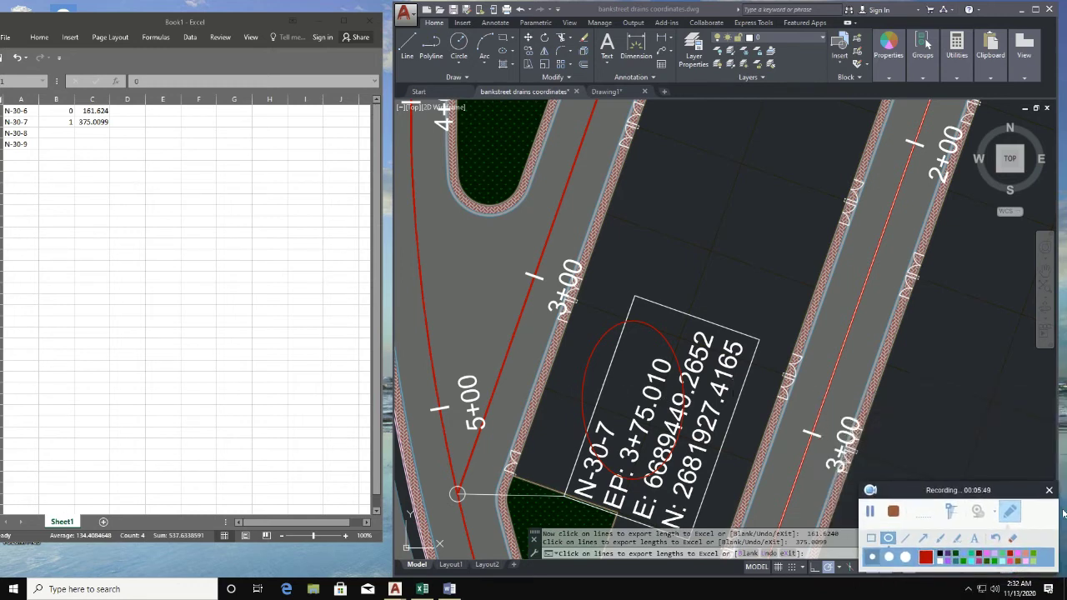
left_click(1016, 512)
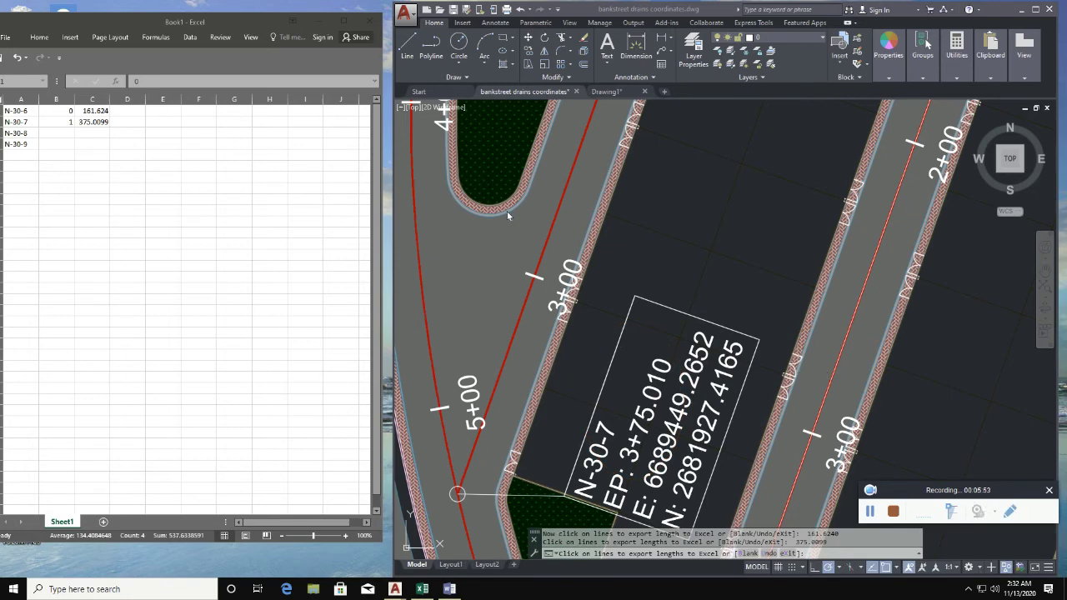
- Send the N-30-8 and N-30-9 centreline lengths, 461.4974 and 487.0029, to Excel
scroll(785, 356, "up", 5)
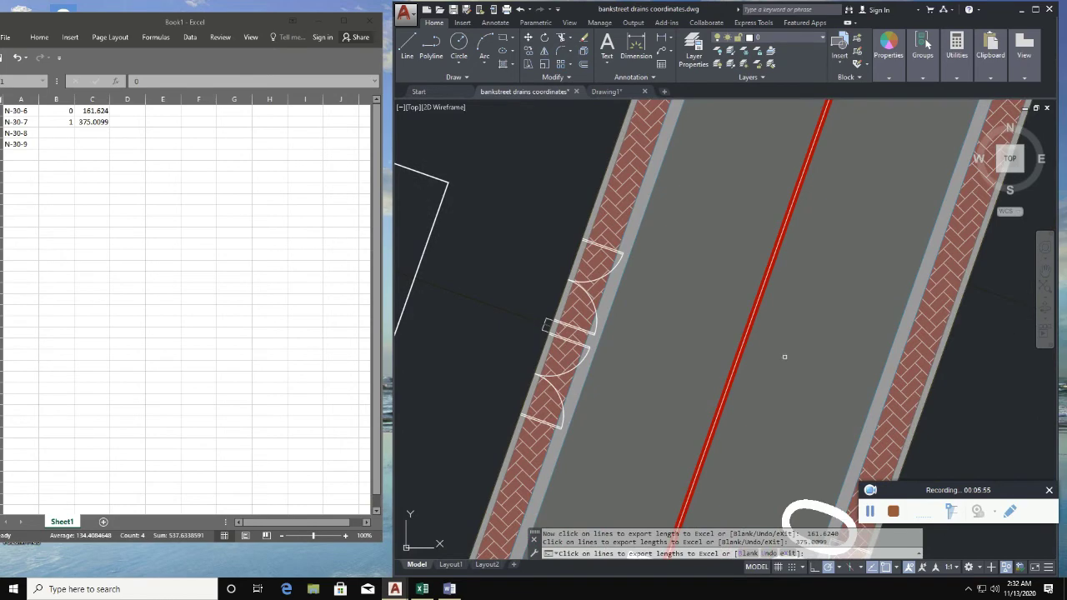
scroll(729, 345, "up", 3)
left_click(721, 334)
scroll(676, 318, "down", 3)
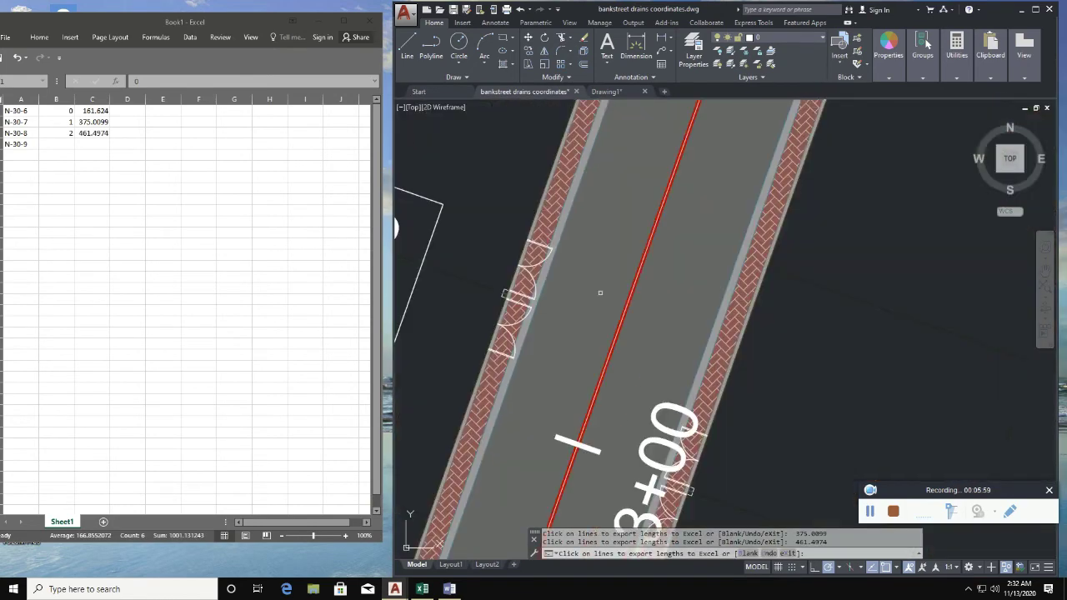
scroll(601, 292, "down", 3)
scroll(807, 355, "up", 2)
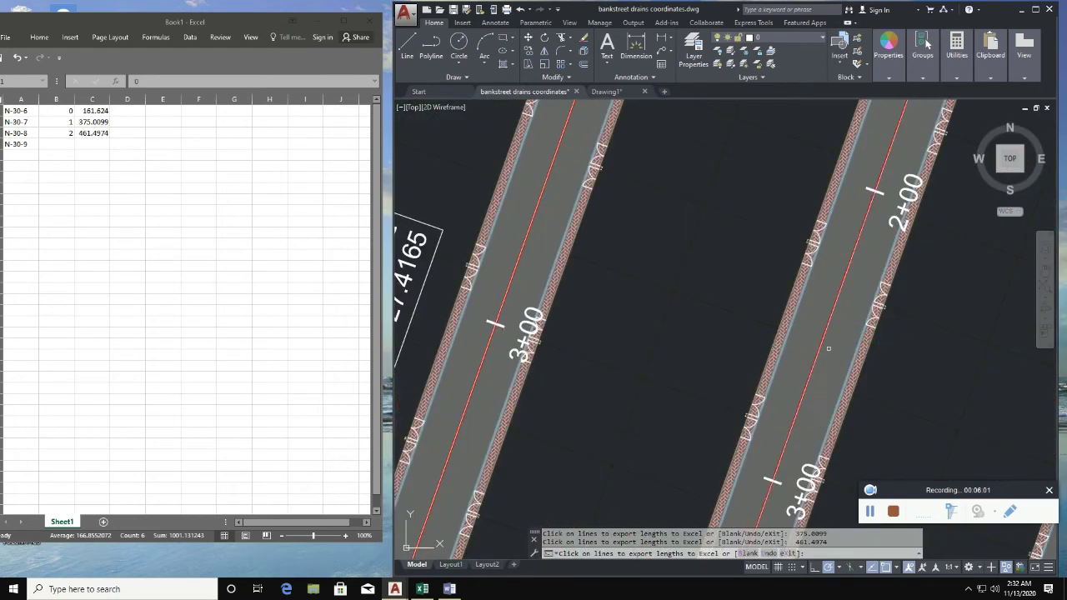
scroll(828, 348, "up", 2)
left_click(824, 310)
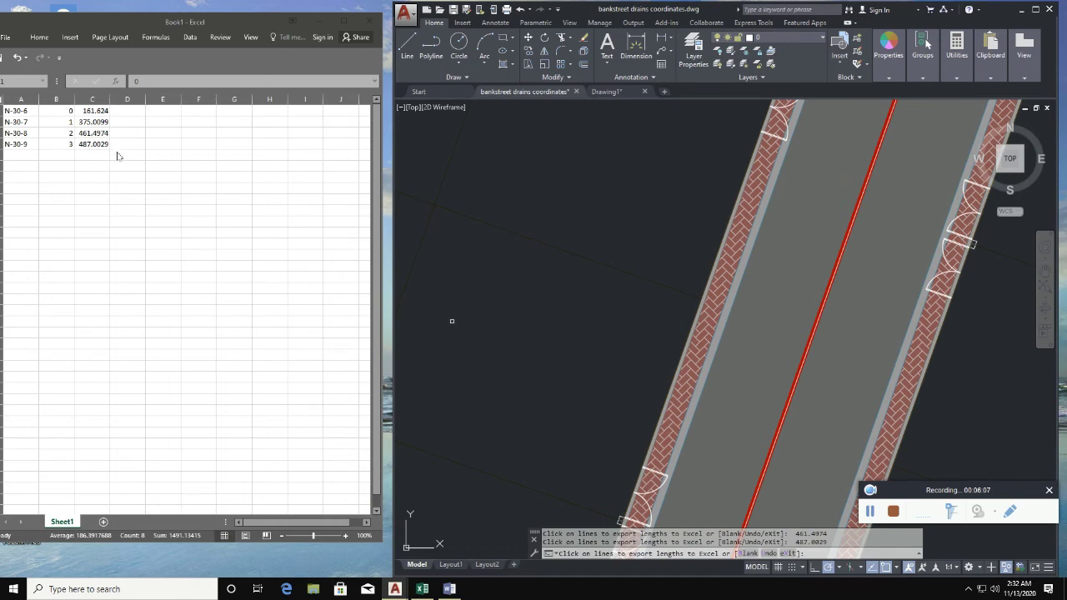
left_click(227, 24)
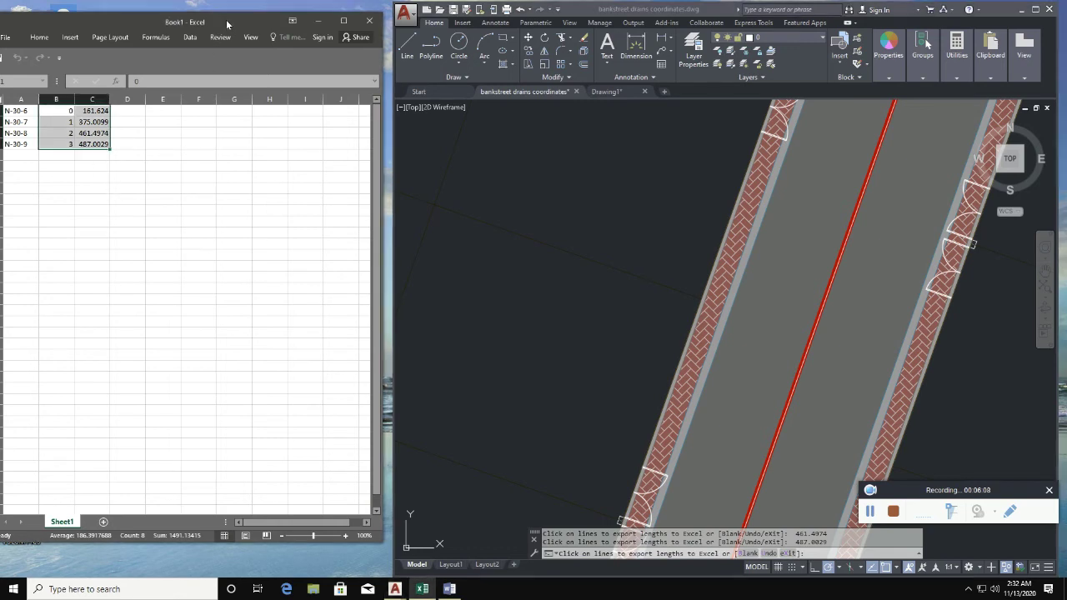
- Insert an empty row above the N-30-6 row at the top of the sheet
left_click(203, 233)
scroll(129, 224, "up", 1, "ctrl")
scroll(130, 225, "up", 2, "ctrl")
scroll(129, 225, "up", 2, "ctrl")
scroll(129, 224, "up", 1, "ctrl")
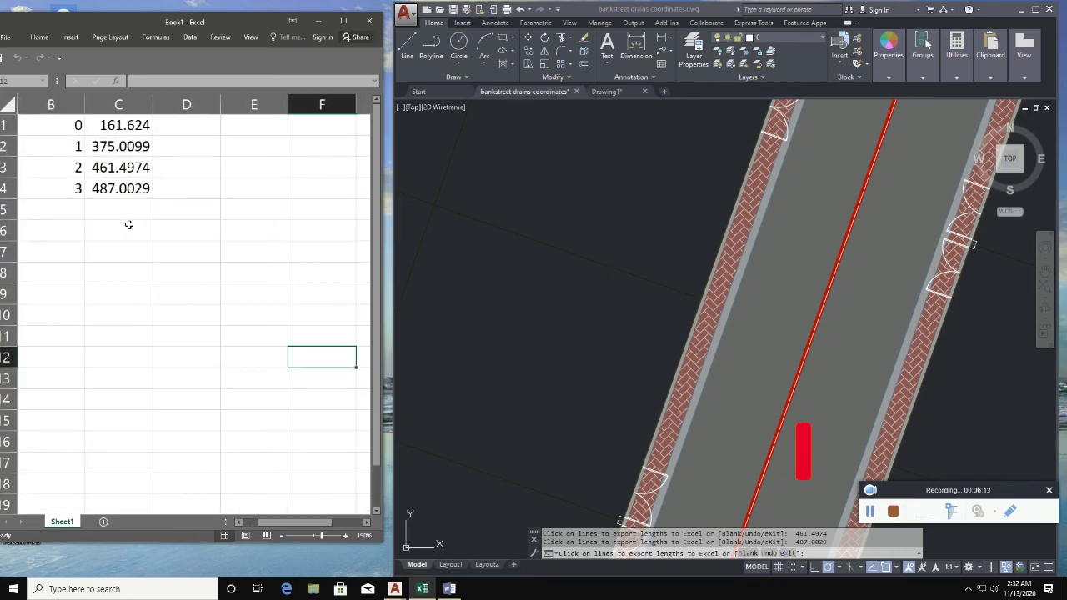
scroll(129, 224, "down", 1, "ctrl")
scroll(129, 224, "down", 1, "ctrl")
scroll(129, 224, "down", 1, "ctrl")
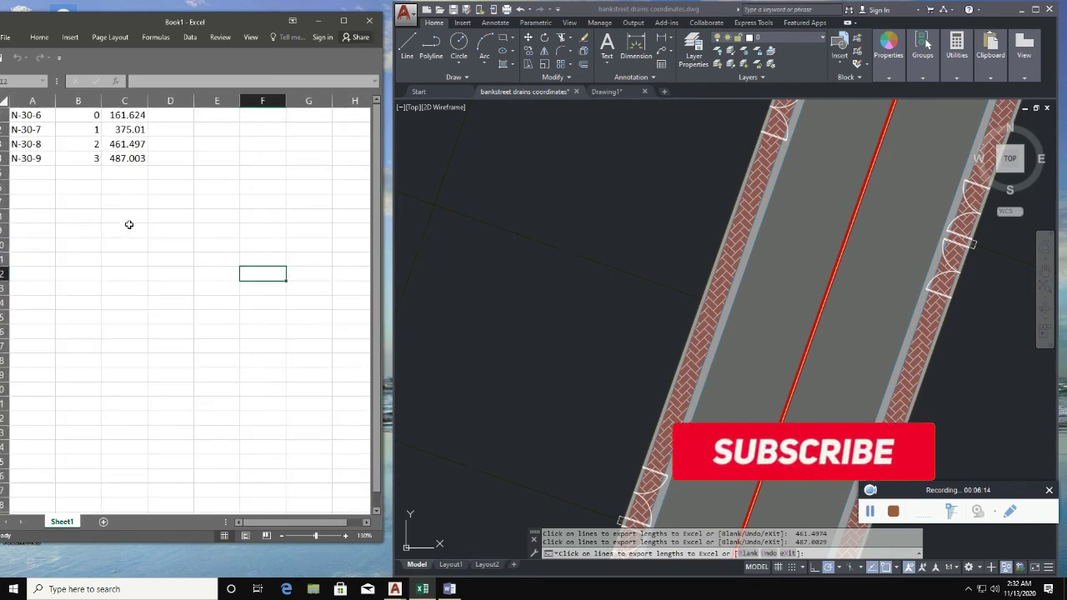
scroll(130, 225, "down", 1, "ctrl")
scroll(128, 223, "up", 2, "ctrl")
scroll(128, 222, "up", 2, "ctrl")
left_click_drag(279, 522, 257, 522)
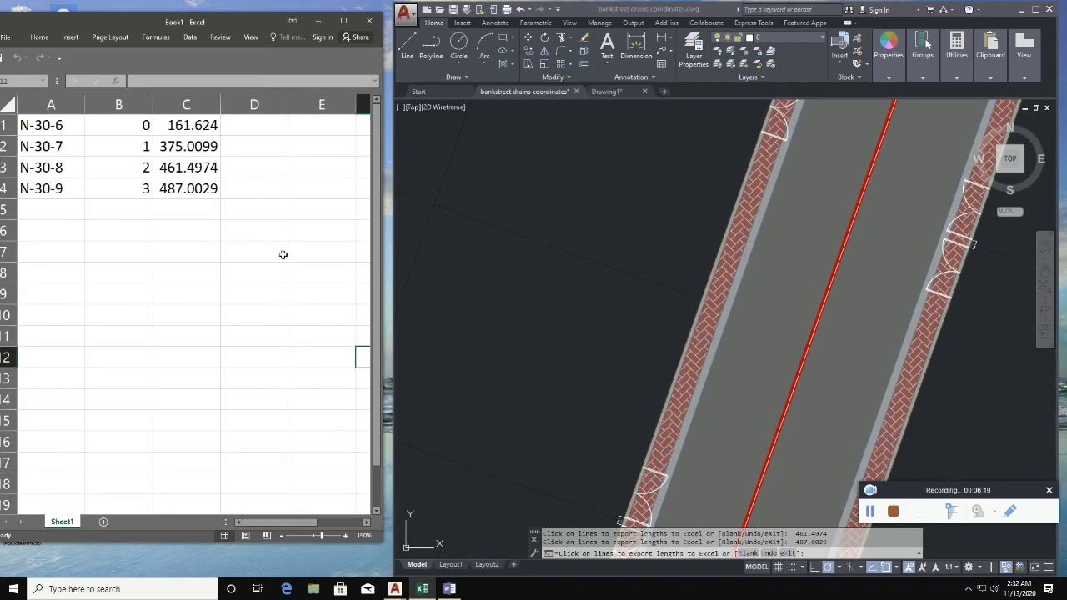
left_click(5, 125)
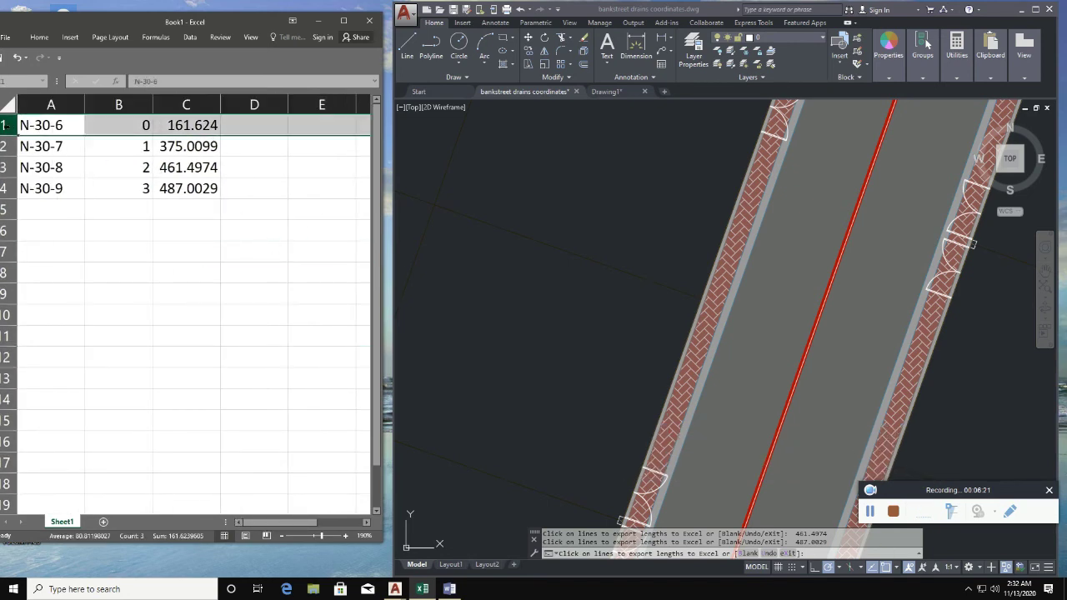
right_click(5, 125)
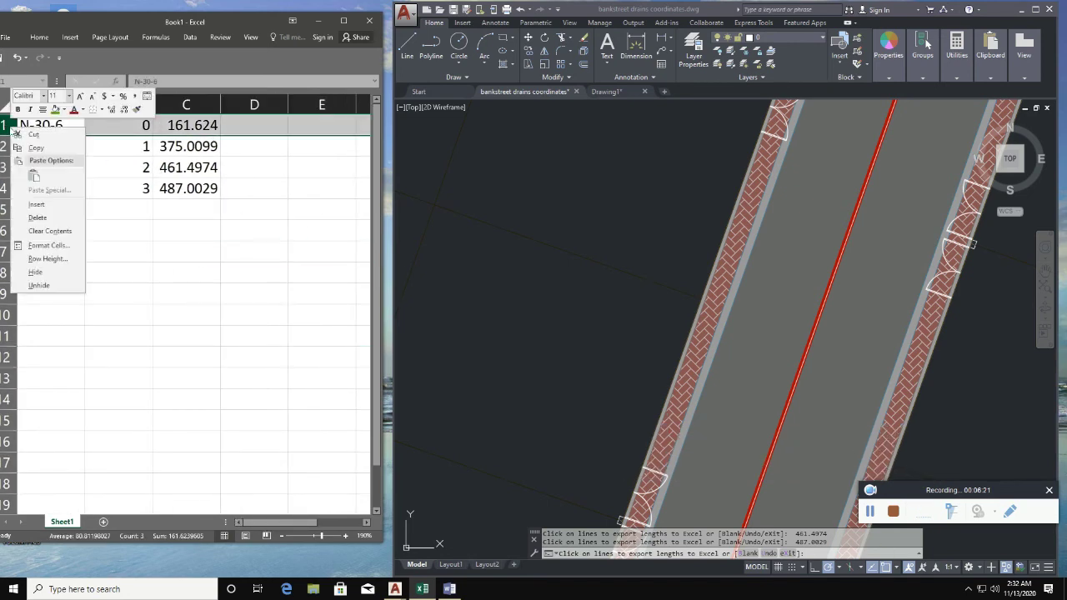
left_click(37, 204)
- Enter the headers ROAD, NUMBER and LENGTH in cells A1, B1 and C1
left_click(53, 121)
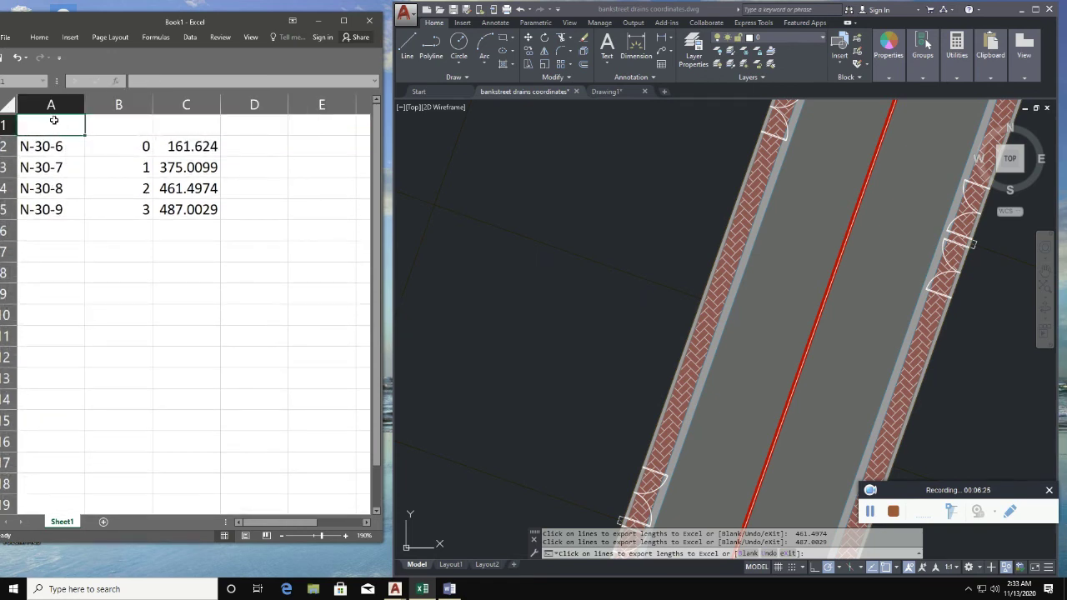
type("ROAD")
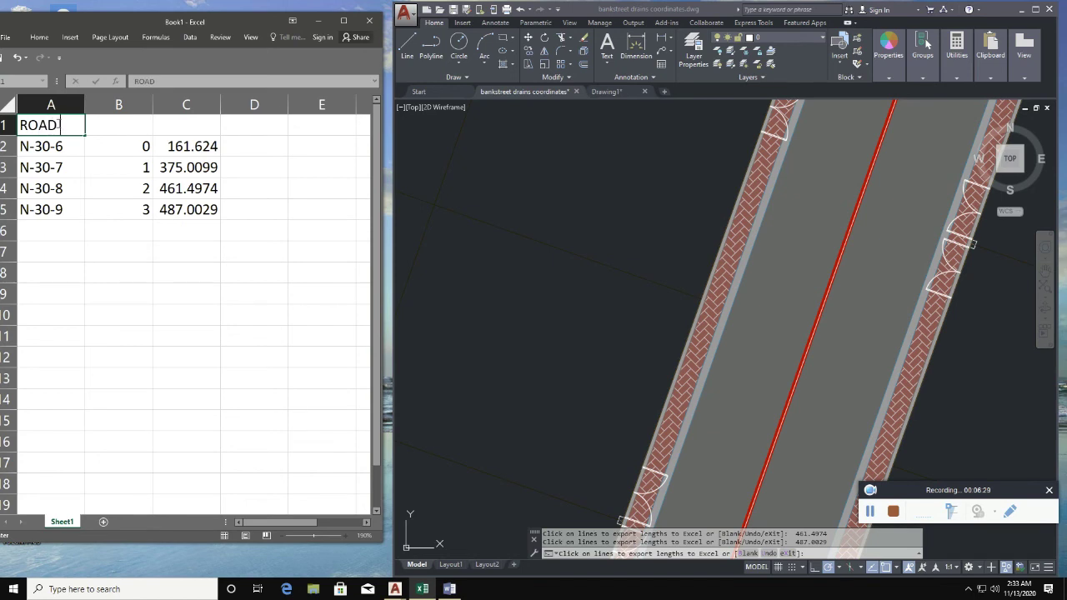
left_click(133, 127)
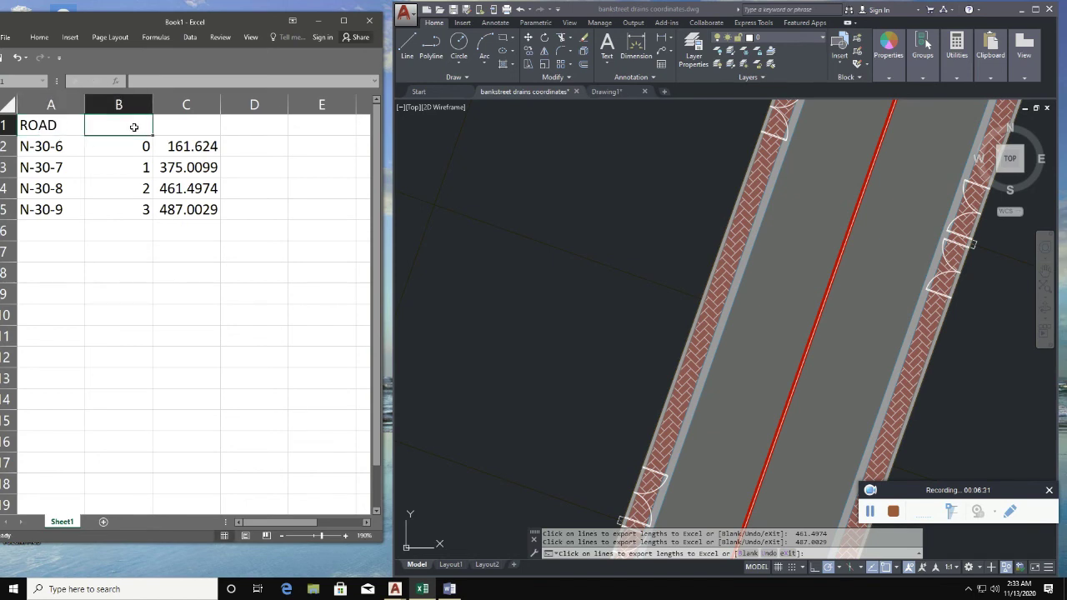
type("NA")
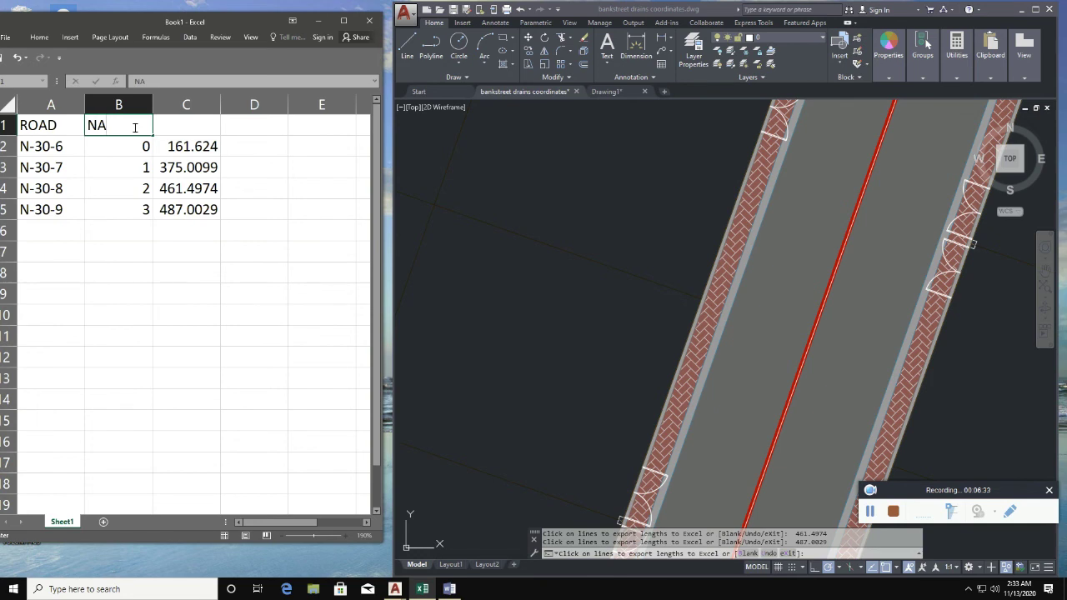
key("BackSpace")
type("NUM")
type("BER")
left_click(179, 126)
type("LE")
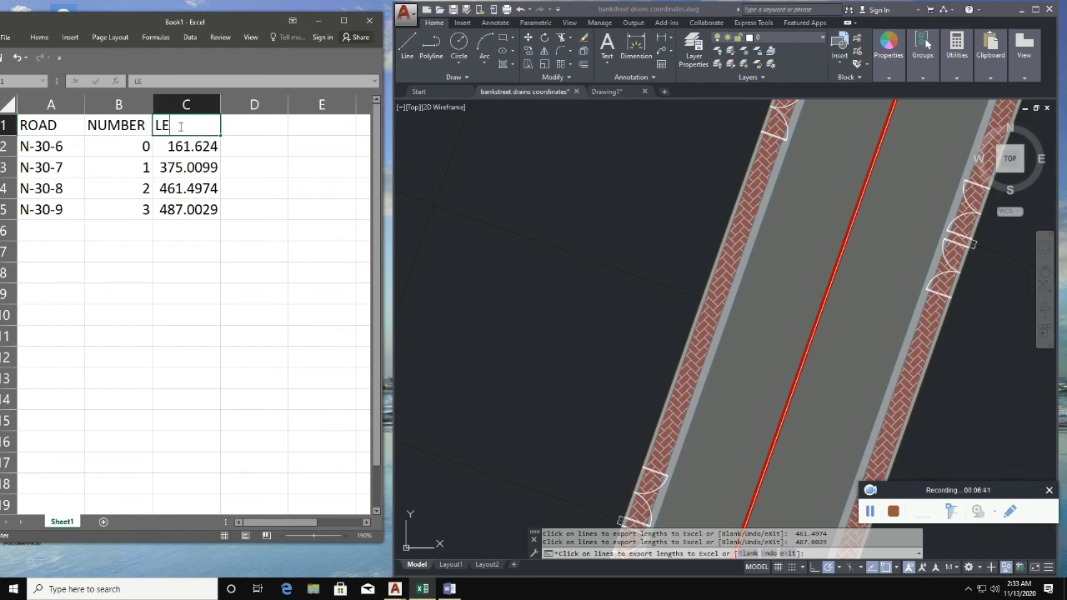
type("N")
type("H")
key("BackSpace")
key("BackSpace")
type("GTH")
left_click(175, 293)
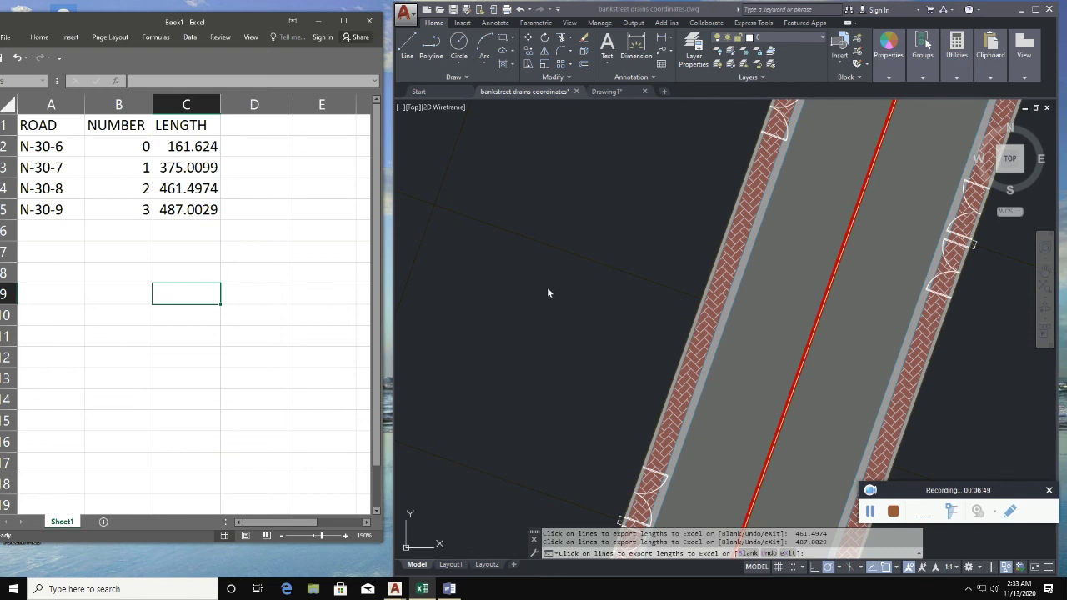
left_click(619, 292)
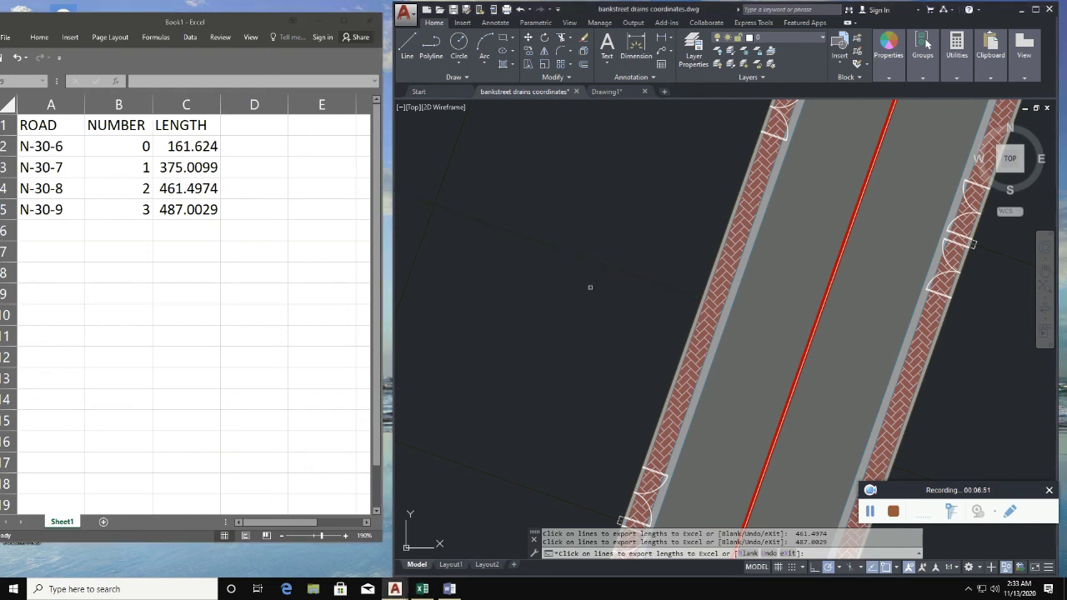